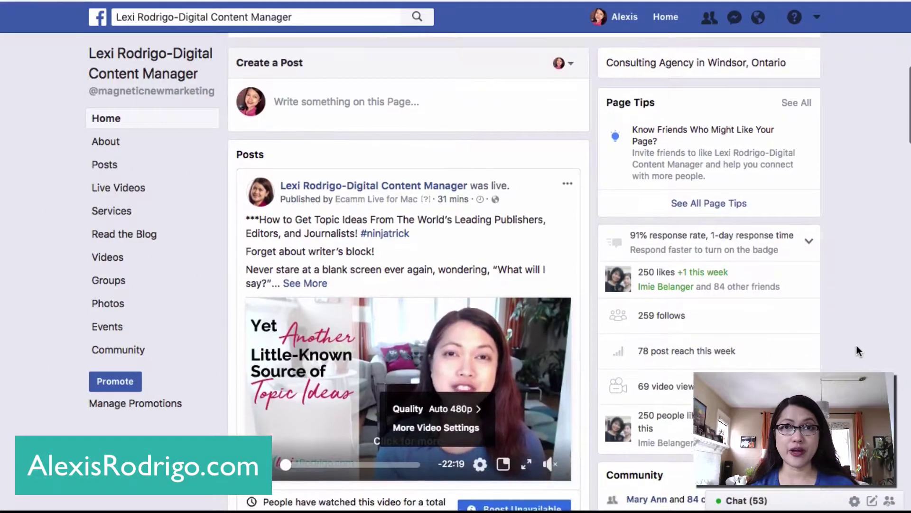
{"action": "scroll", "coordinate": [857, 349], "scroll_direction": "down", "scroll_amount": 1}
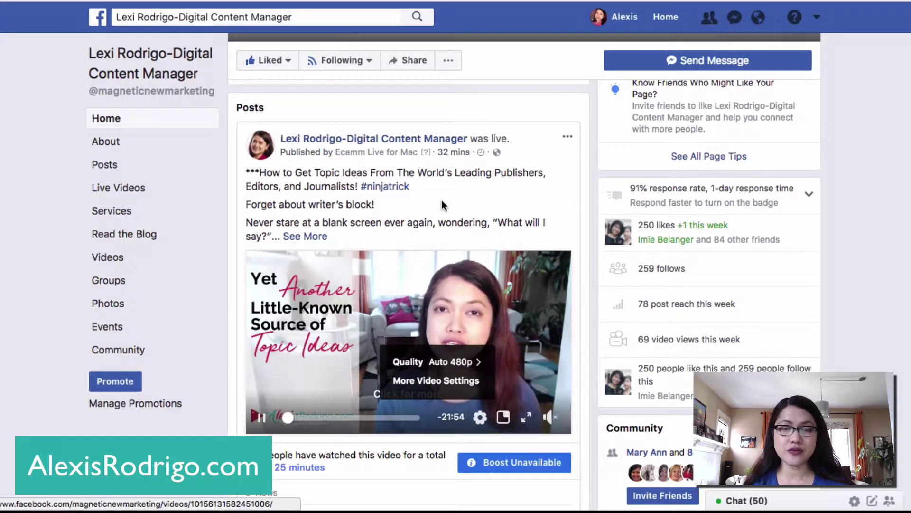
Step: Return to the top of the Facebook Page and switch to managing it in Business Manager
{"action": "left_click", "coordinate": [429, 190]}
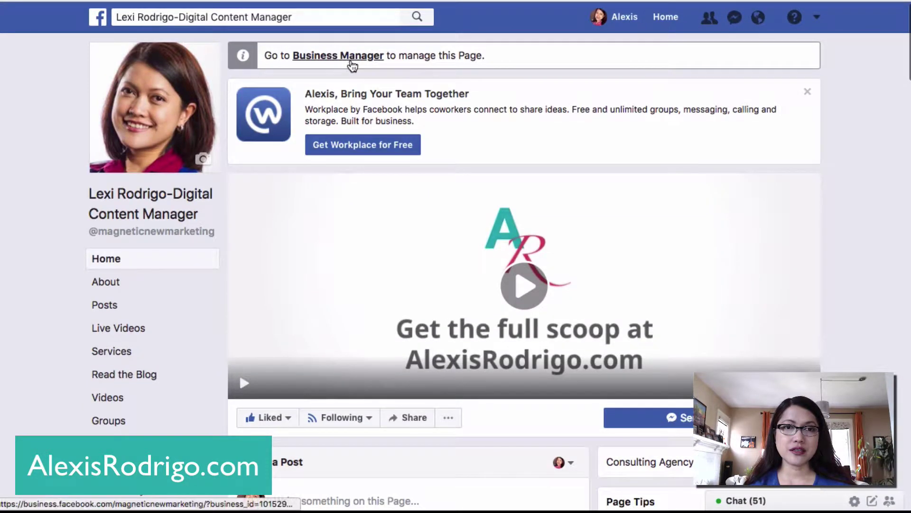
{"action": "left_click", "coordinate": [347, 60]}
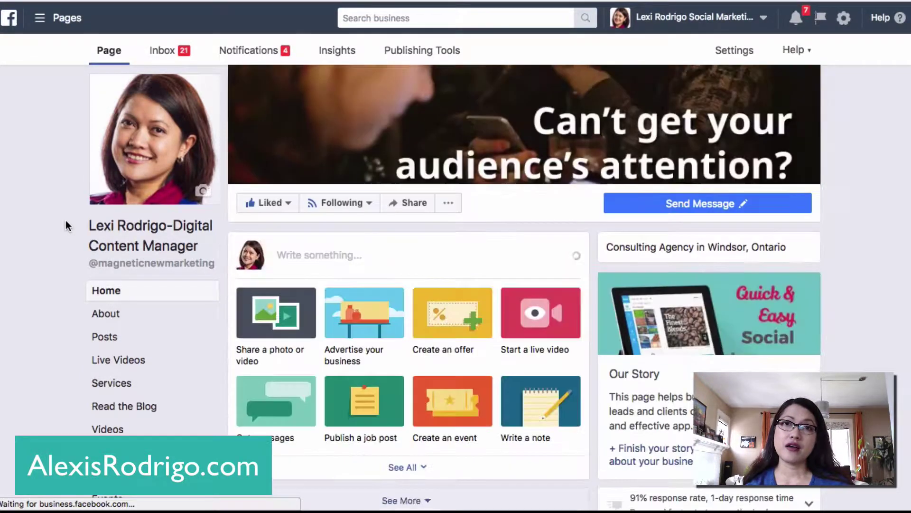
{"action": "scroll", "coordinate": [65, 221], "scroll_direction": "down", "scroll_amount": 3}
{"action": "scroll", "coordinate": [66, 222], "scroll_direction": "down", "scroll_amount": 2}
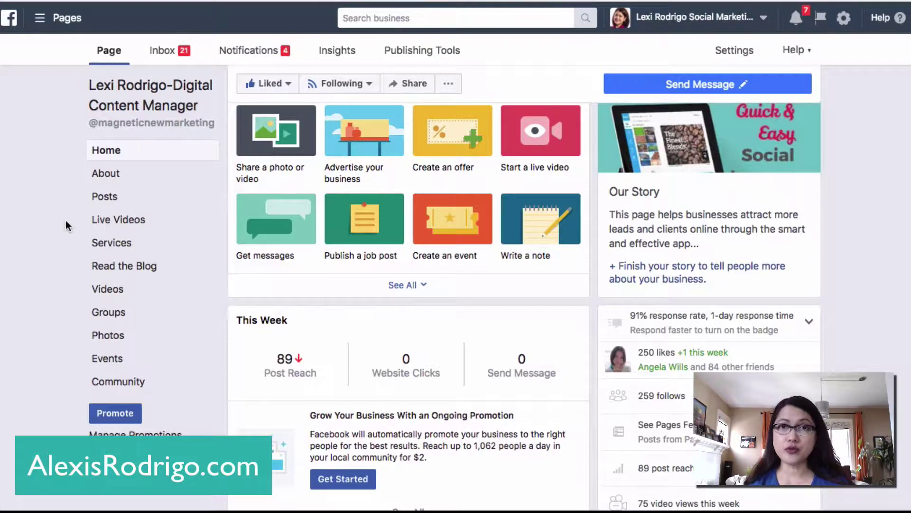
{"action": "scroll", "coordinate": [66, 220], "scroll_direction": "down", "scroll_amount": 2}
{"action": "scroll", "coordinate": [65, 220], "scroll_direction": "down", "scroll_amount": 1}
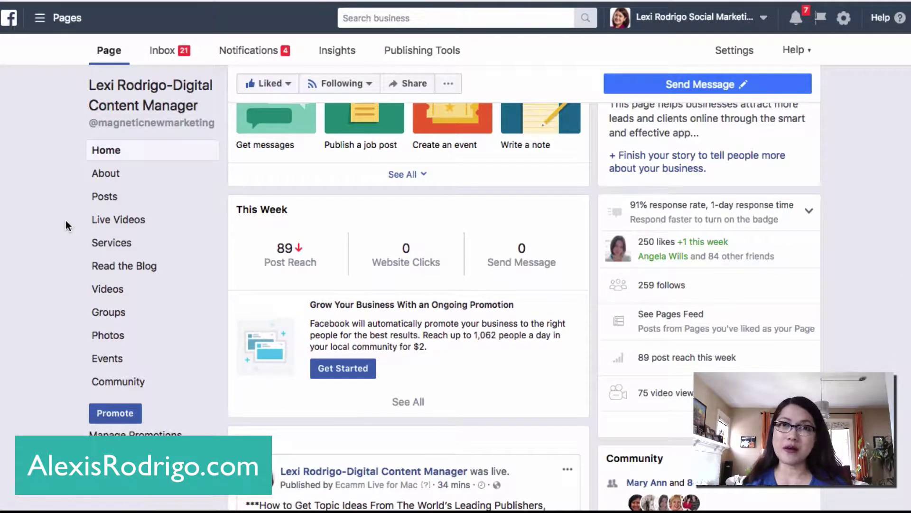
{"action": "scroll", "coordinate": [66, 220], "scroll_direction": "down", "scroll_amount": 2}
{"action": "scroll", "coordinate": [66, 220], "scroll_direction": "down", "scroll_amount": 3}
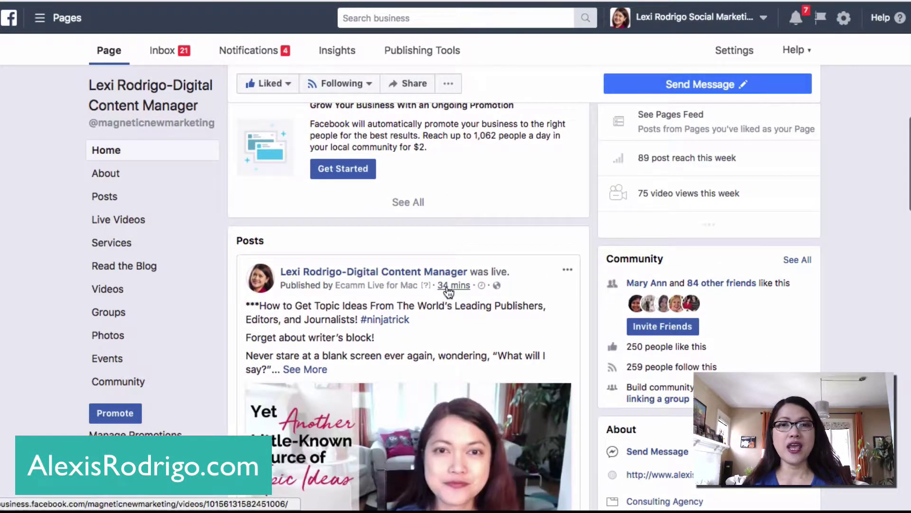
{"action": "scroll", "coordinate": [447, 288], "scroll_direction": "down", "scroll_amount": 2}
{"action": "scroll", "coordinate": [595, 259], "scroll_direction": "down", "scroll_amount": 3}
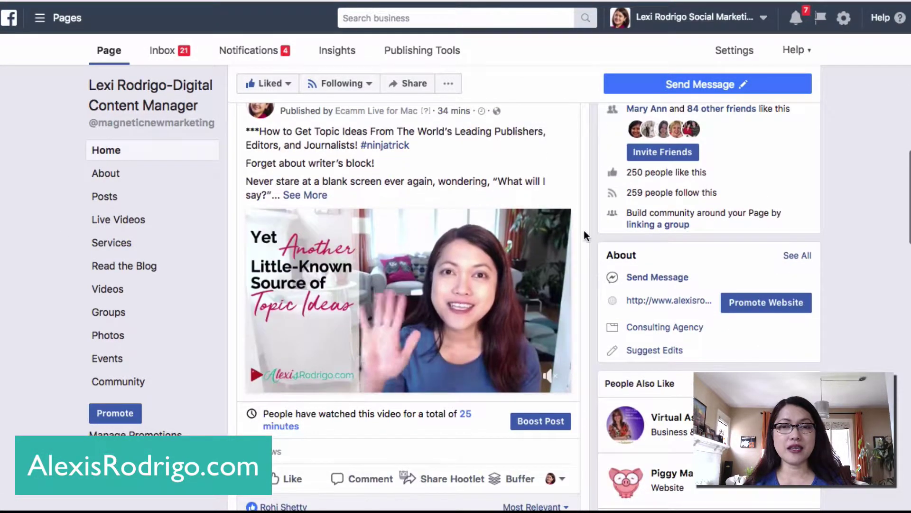
{"action": "scroll", "coordinate": [584, 230], "scroll_direction": "up", "scroll_amount": 1}
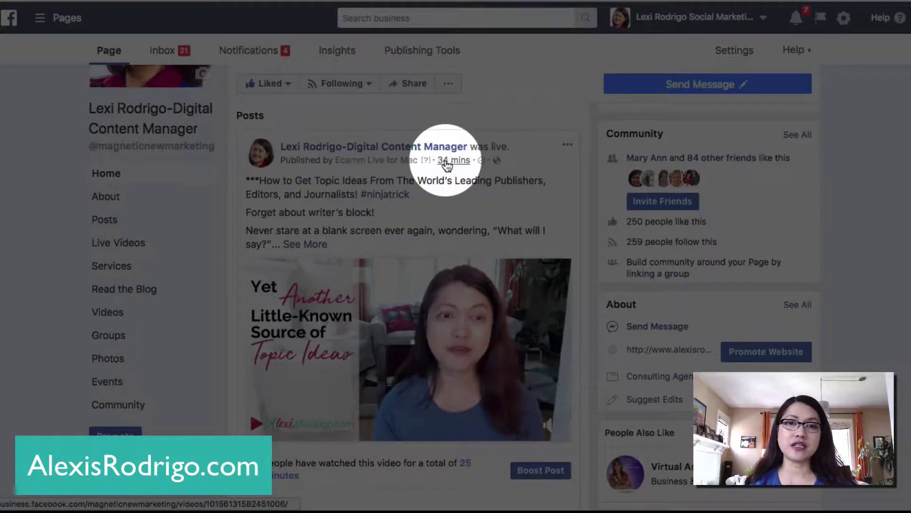
Step: Open the live video post on its own, pause it, and bring up Edit Video
{"action": "left_click", "coordinate": [447, 163]}
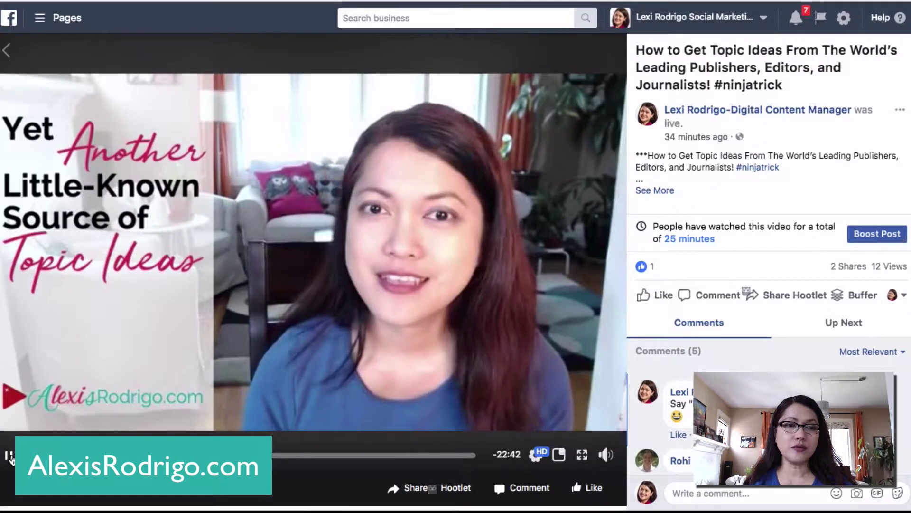
{"action": "left_click", "coordinate": [10, 458]}
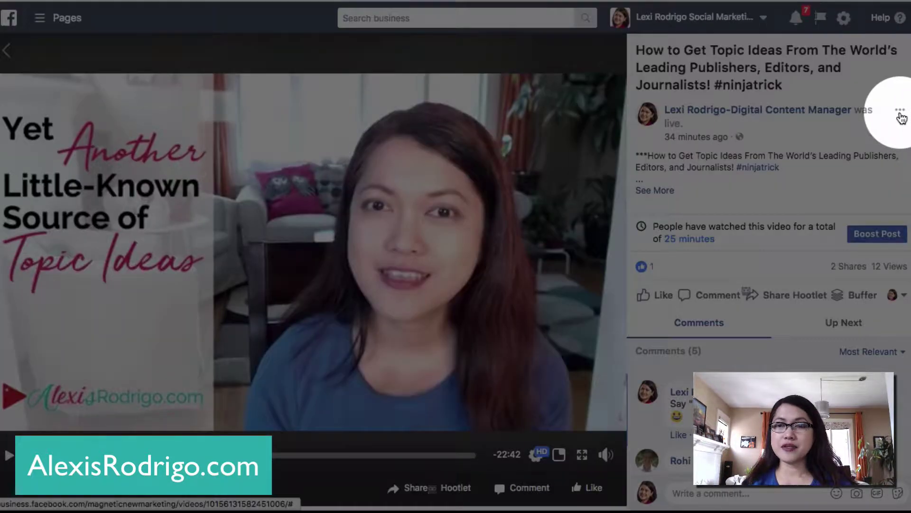
{"action": "left_click", "coordinate": [901, 112]}
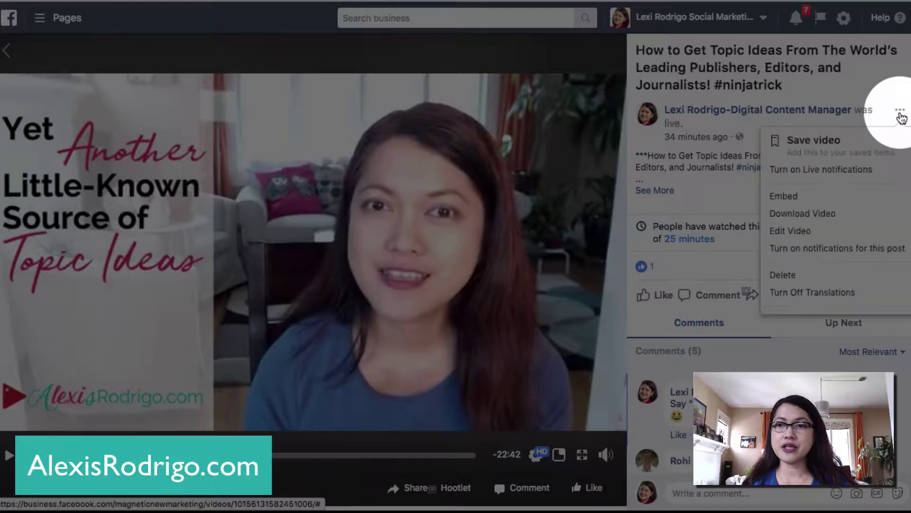
{"action": "left_click", "coordinate": [802, 235]}
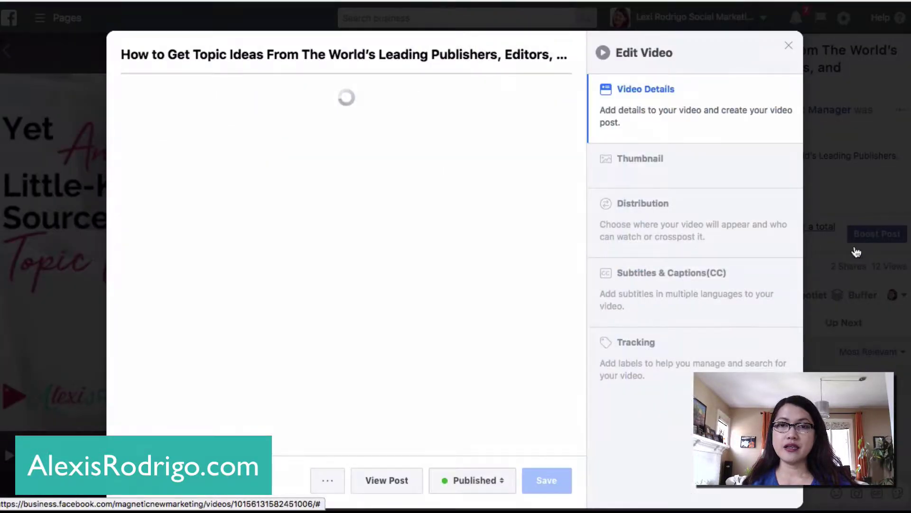
{"action": "scroll", "coordinate": [558, 298], "scroll_direction": "down", "scroll_amount": 1}
{"action": "scroll", "coordinate": [557, 297], "scroll_direction": "up", "scroll_amount": 1}
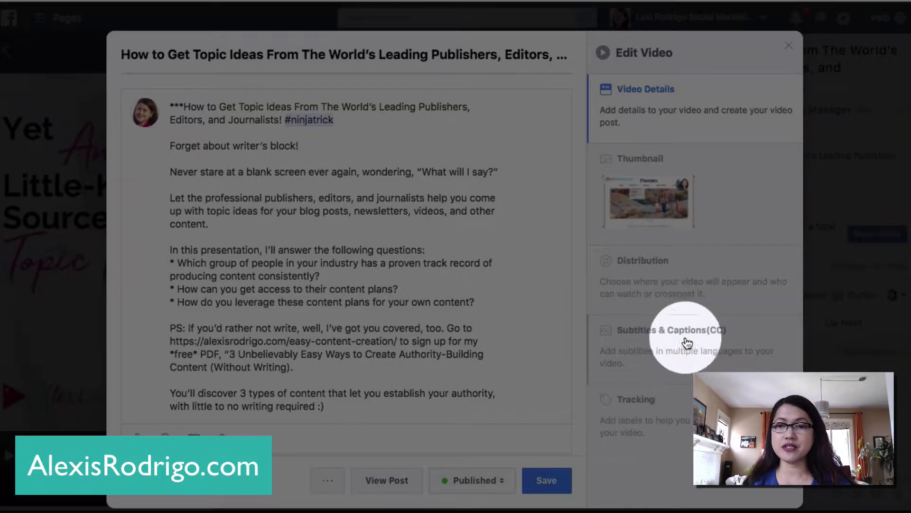
Step: Mark English:Auto-Generated for publishing under Subtitles & Captions and save the video
{"action": "left_click", "coordinate": [689, 346]}
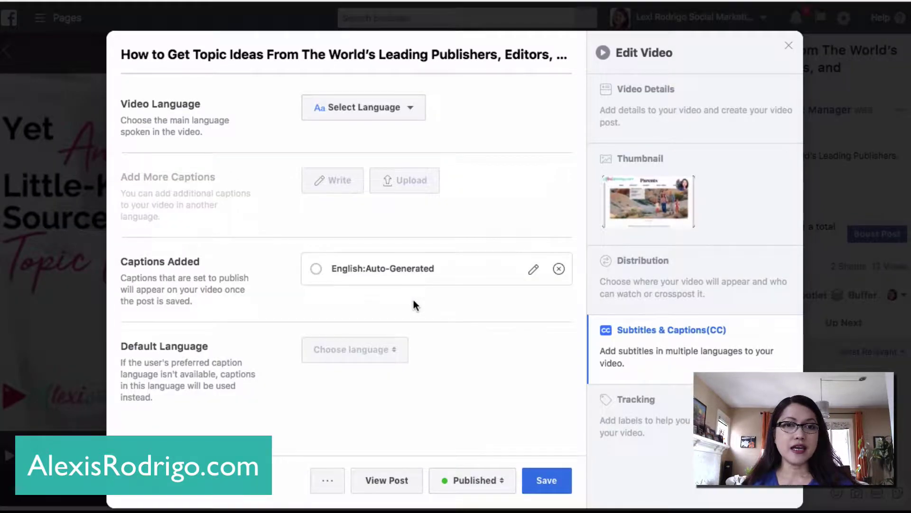
{"action": "scroll", "coordinate": [283, 200], "scroll_direction": "down", "scroll_amount": 1}
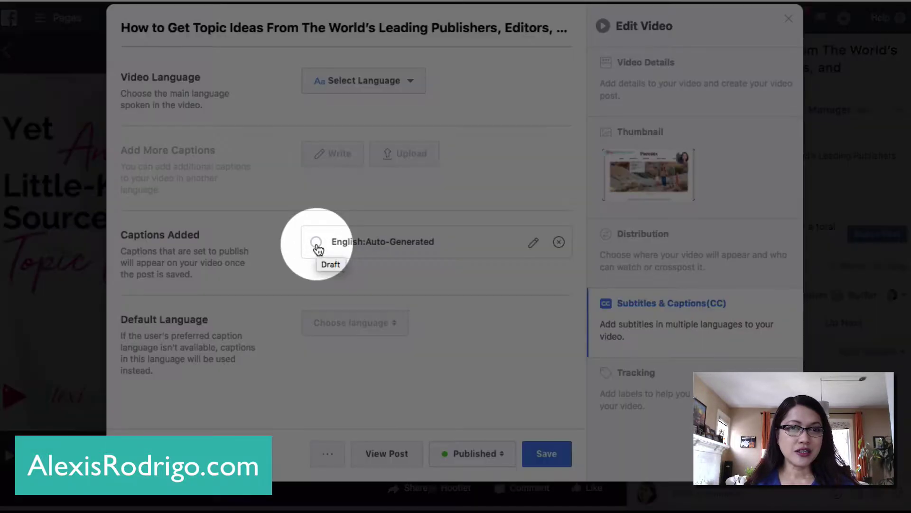
{"action": "left_click", "coordinate": [317, 243]}
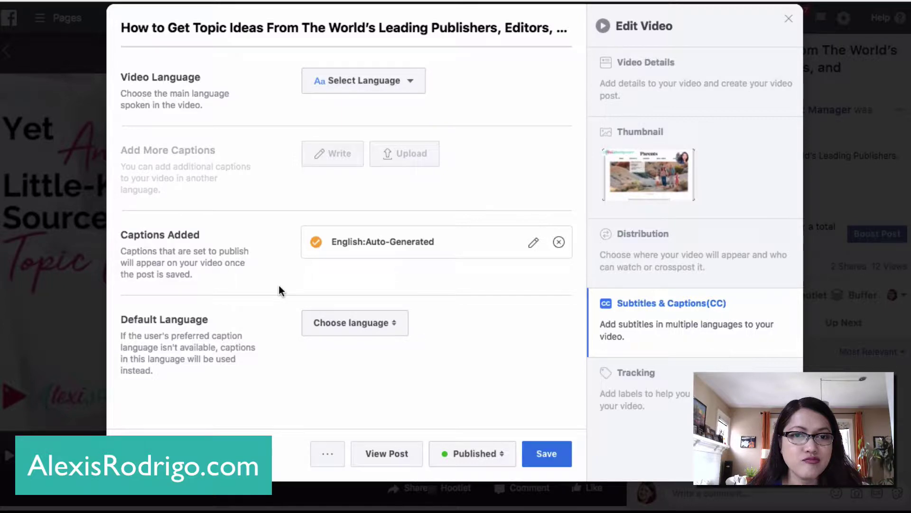
{"action": "scroll", "coordinate": [279, 286], "scroll_direction": "up", "scroll_amount": 1}
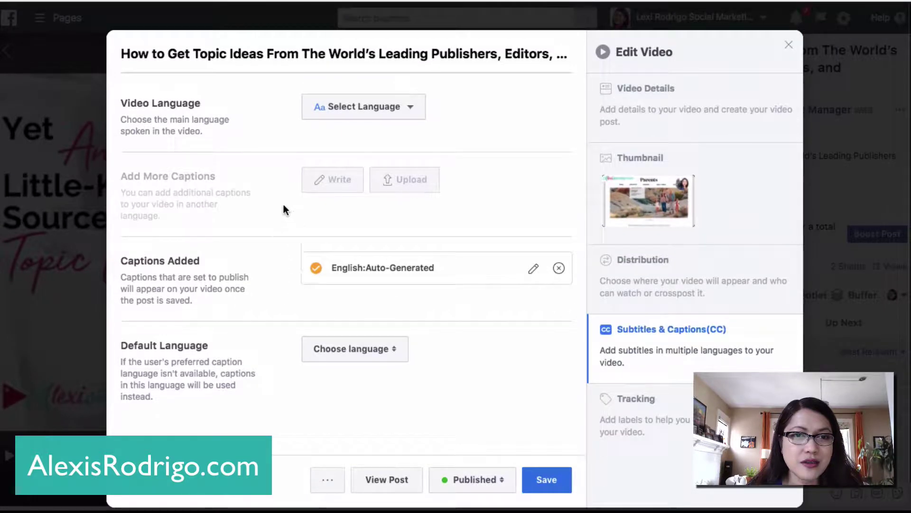
{"action": "scroll", "coordinate": [283, 209], "scroll_direction": "down", "scroll_amount": 1}
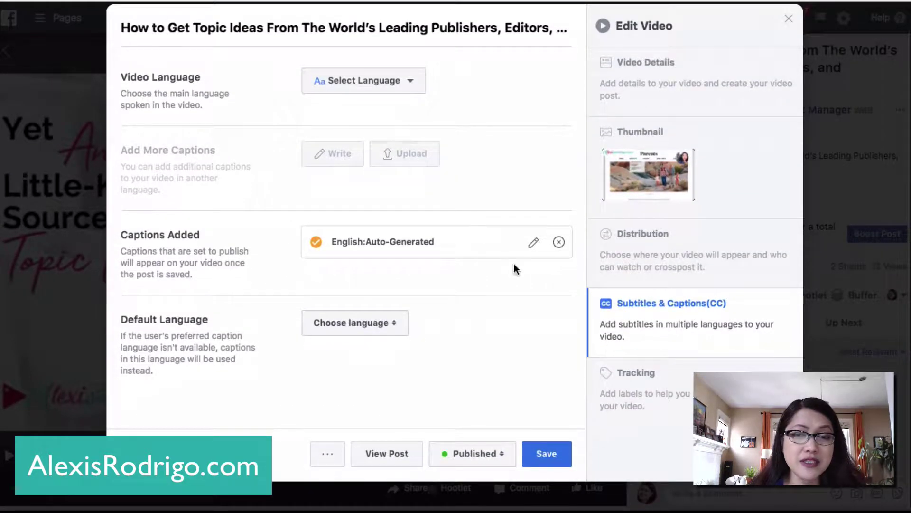
{"action": "left_click", "coordinate": [553, 448]}
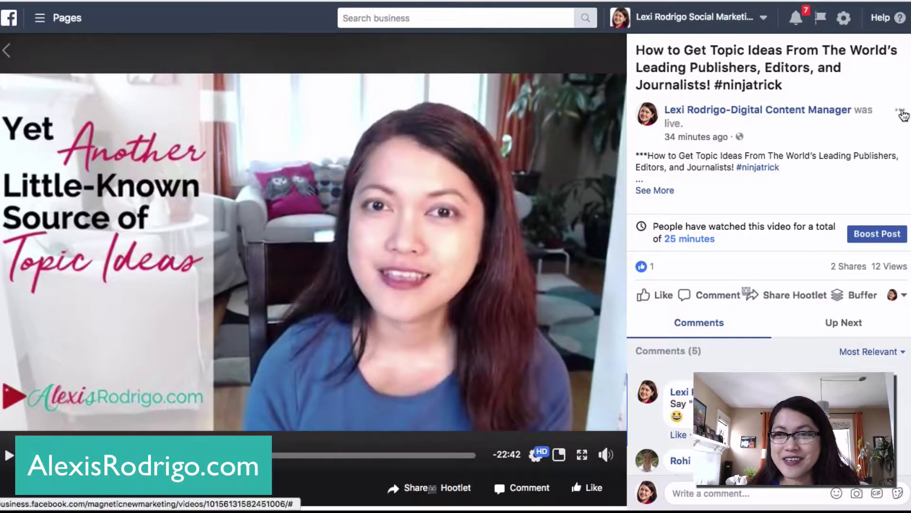
Step: Resume the video and look through its playback and detailed video settings
{"action": "left_click", "coordinate": [900, 110]}
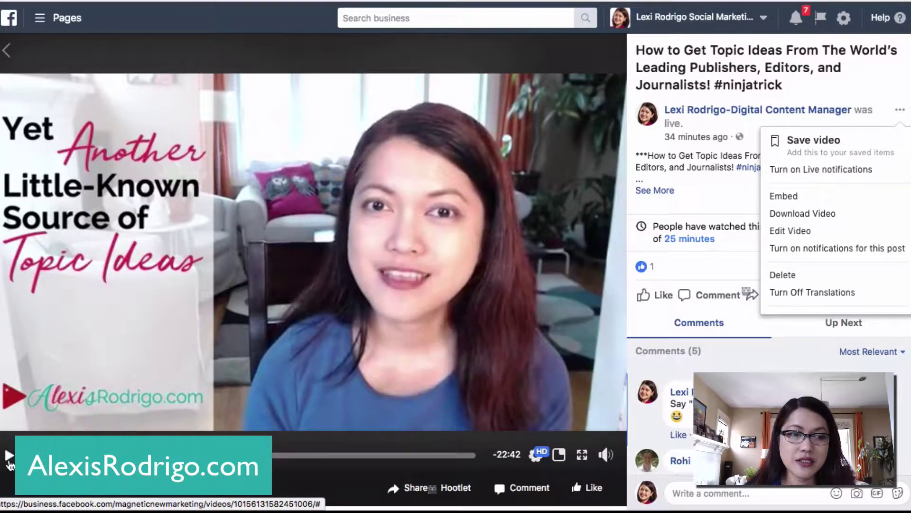
{"action": "left_click", "coordinate": [8, 458]}
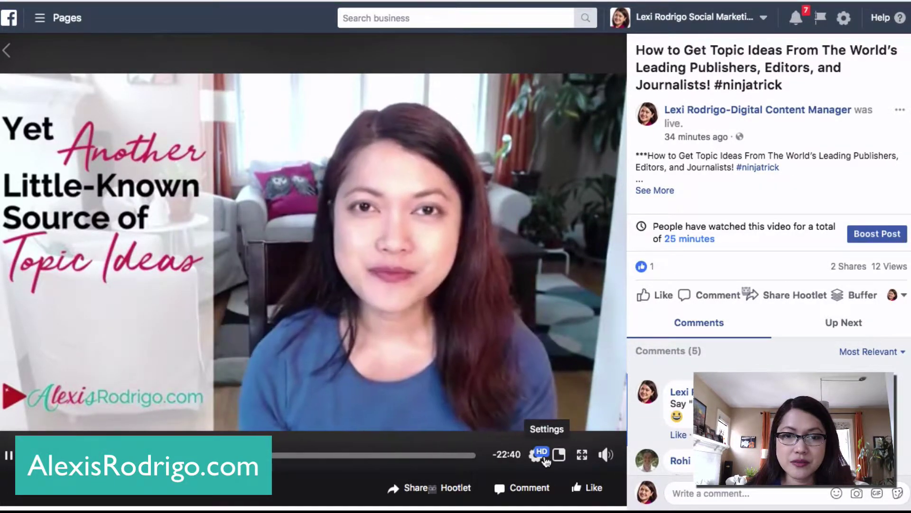
{"action": "left_click", "coordinate": [546, 461]}
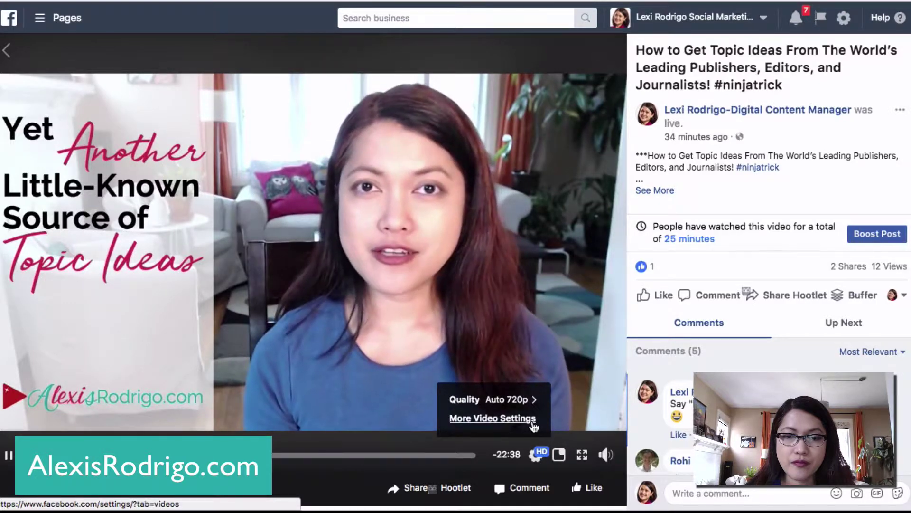
{"action": "left_click", "coordinate": [491, 417]}
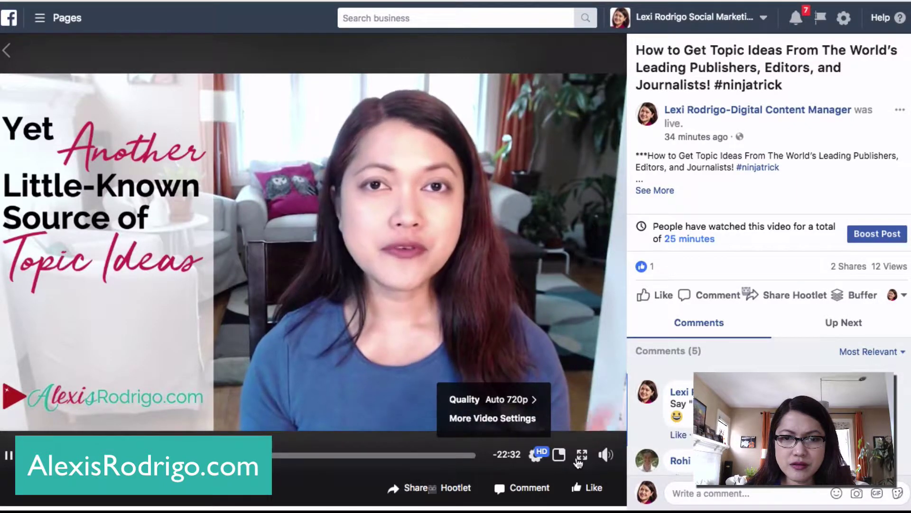
Step: Pause the video and reopen Edit Video at the Subtitles & Captions section
{"action": "left_click", "coordinate": [8, 457]}
{"action": "left_click", "coordinate": [898, 112]}
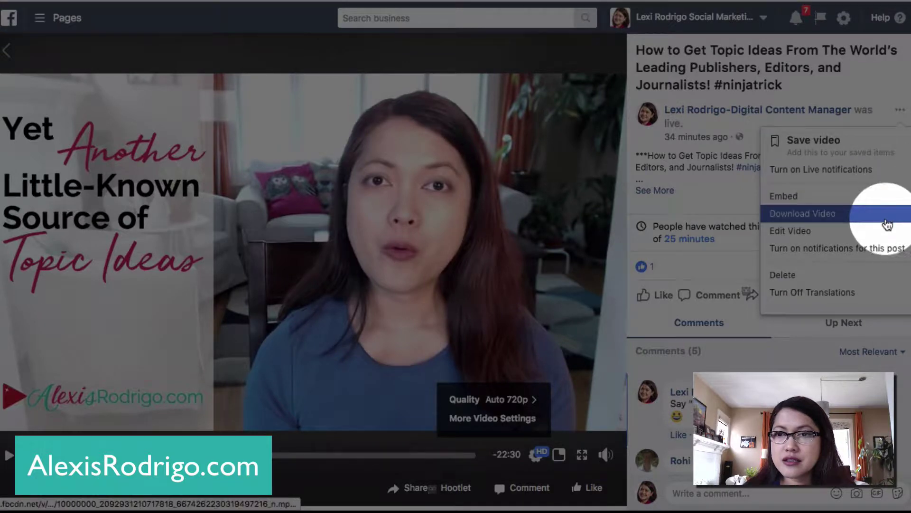
{"action": "left_click", "coordinate": [887, 230]}
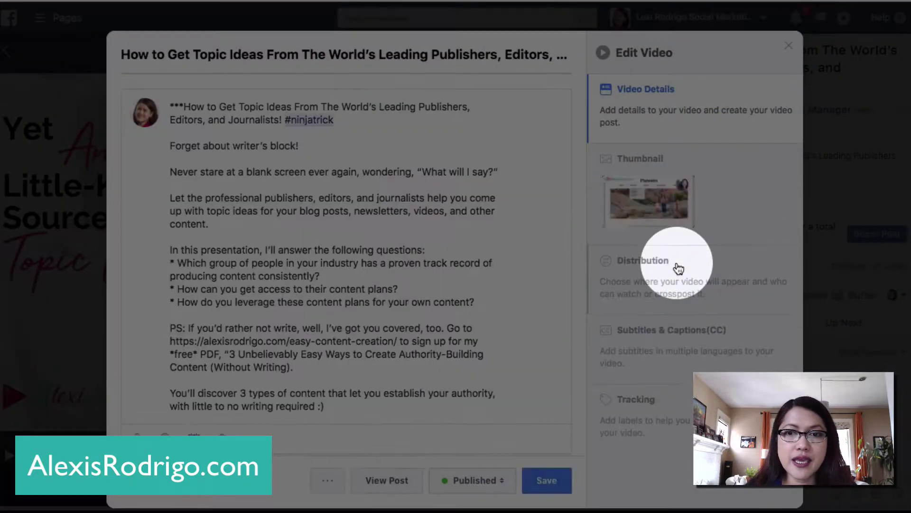
{"action": "left_click", "coordinate": [656, 343]}
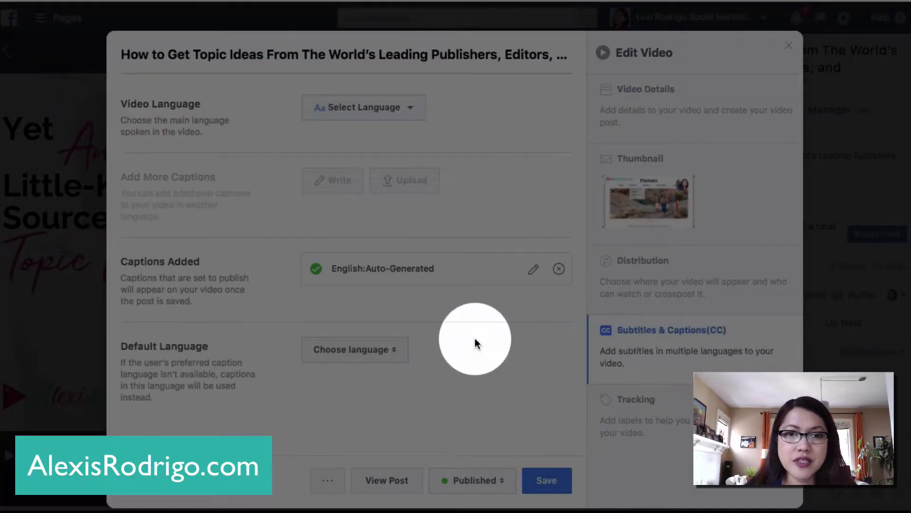
Step: Fix the misspelled surname to 'Lexi Rodrigo.' in the English auto-generated captions and save a draft
{"action": "left_click", "coordinate": [534, 271]}
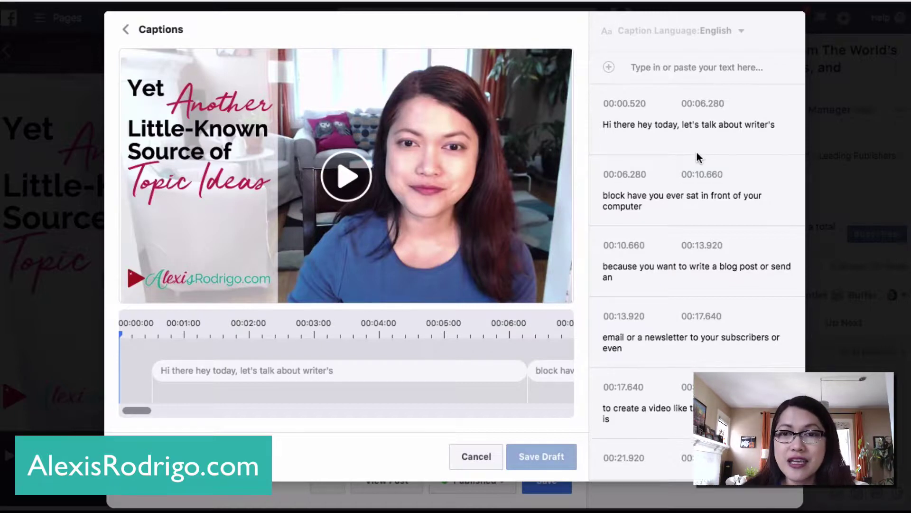
{"action": "scroll", "coordinate": [697, 152], "scroll_direction": "down", "scroll_amount": 3}
{"action": "scroll", "coordinate": [697, 152], "scroll_direction": "down", "scroll_amount": 2}
{"action": "scroll", "coordinate": [712, 199], "scroll_direction": "down", "scroll_amount": 1}
{"action": "scroll", "coordinate": [712, 199], "scroll_direction": "down", "scroll_amount": 1}
{"action": "scroll", "coordinate": [711, 199], "scroll_direction": "down", "scroll_amount": 1}
{"action": "scroll", "coordinate": [712, 205], "scroll_direction": "down", "scroll_amount": 2}
{"action": "scroll", "coordinate": [711, 199], "scroll_direction": "down", "scroll_amount": 1}
{"action": "scroll", "coordinate": [711, 199], "scroll_direction": "down", "scroll_amount": 1}
{"action": "scroll", "coordinate": [711, 199], "scroll_direction": "down", "scroll_amount": 2}
{"action": "scroll", "coordinate": [712, 205], "scroll_direction": "down", "scroll_amount": 1}
{"action": "scroll", "coordinate": [712, 204], "scroll_direction": "down", "scroll_amount": 1}
{"action": "scroll", "coordinate": [711, 204], "scroll_direction": "down", "scroll_amount": 2}
{"action": "scroll", "coordinate": [712, 200], "scroll_direction": "down", "scroll_amount": 2}
{"action": "scroll", "coordinate": [711, 200], "scroll_direction": "down", "scroll_amount": 1}
{"action": "scroll", "coordinate": [711, 200], "scroll_direction": "down", "scroll_amount": 1}
{"action": "scroll", "coordinate": [712, 201], "scroll_direction": "down", "scroll_amount": 1}
{"action": "scroll", "coordinate": [712, 200], "scroll_direction": "down", "scroll_amount": 1}
{"action": "scroll", "coordinate": [711, 200], "scroll_direction": "down", "scroll_amount": 1}
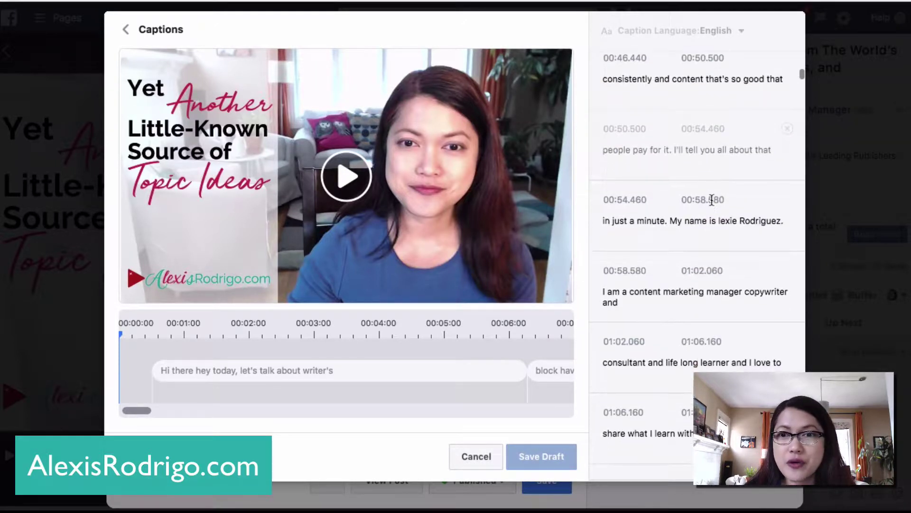
{"action": "left_click", "coordinate": [723, 225]}
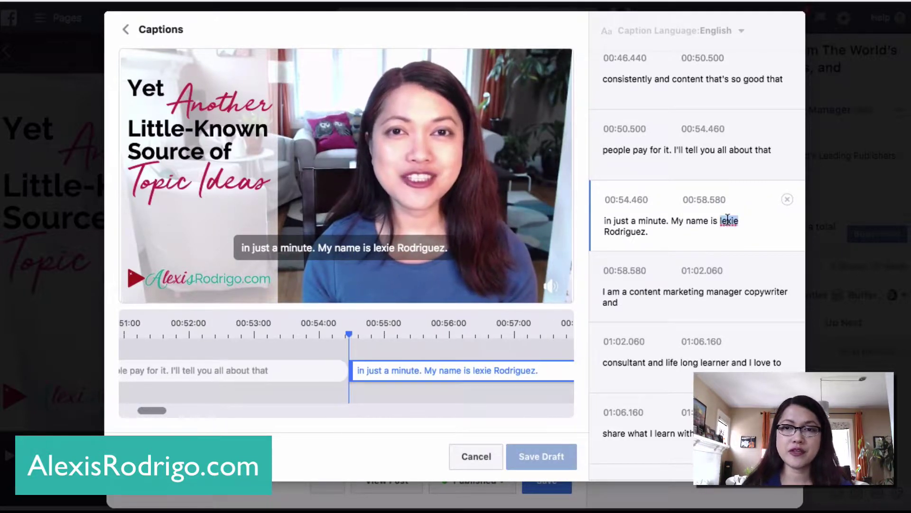
{"action": "type", "text": "Lex"}
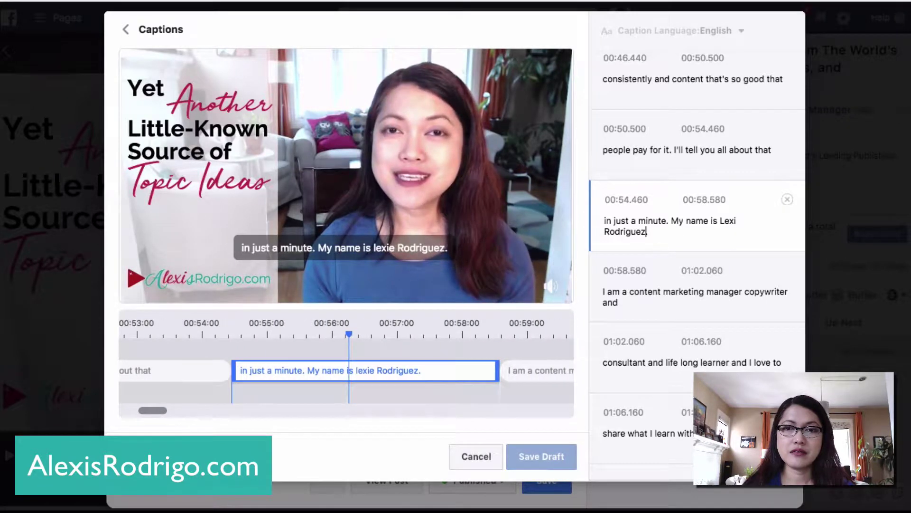
{"action": "key", "text": "BackSpace"}
{"action": "key", "text": "BackSpace"}
{"action": "key", "text": "BackSpace"}
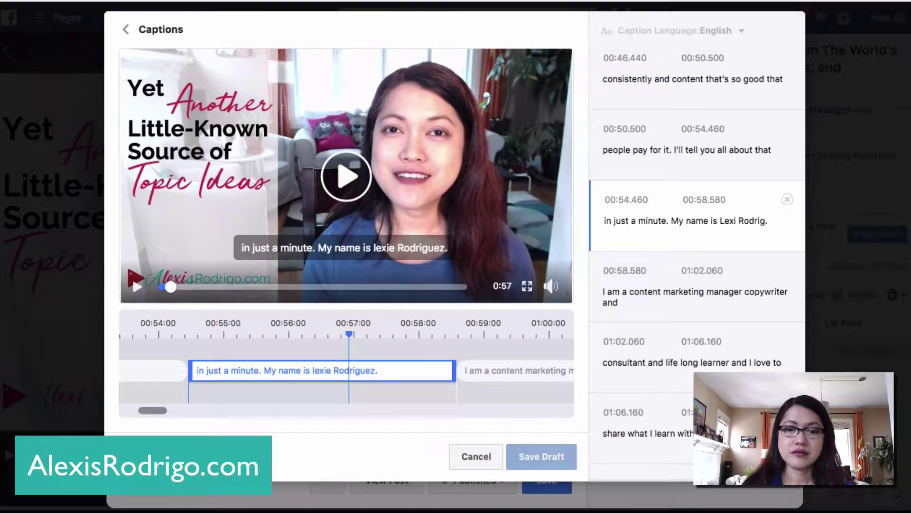
{"action": "type", "text": "."}
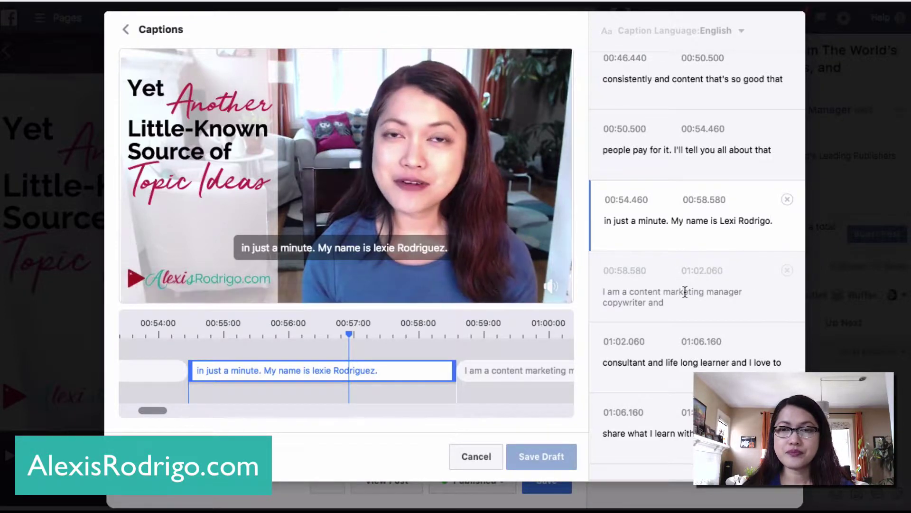
{"action": "scroll", "coordinate": [685, 317], "scroll_direction": "down", "scroll_amount": 1}
{"action": "scroll", "coordinate": [685, 317], "scroll_direction": "down", "scroll_amount": 3}
{"action": "scroll", "coordinate": [685, 316], "scroll_direction": "down", "scroll_amount": 1}
{"action": "scroll", "coordinate": [684, 317], "scroll_direction": "down", "scroll_amount": 1}
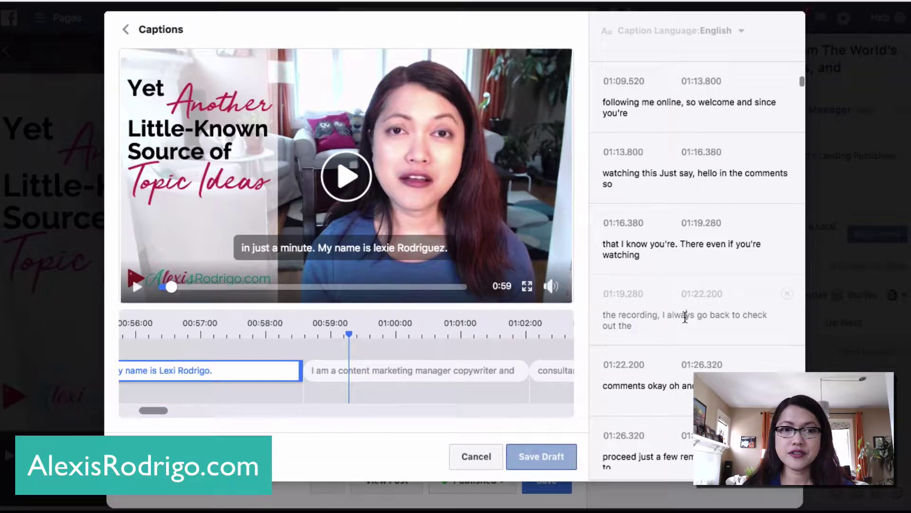
{"action": "left_click", "coordinate": [685, 318]}
{"action": "scroll", "coordinate": [685, 318], "scroll_direction": "down", "scroll_amount": 5}
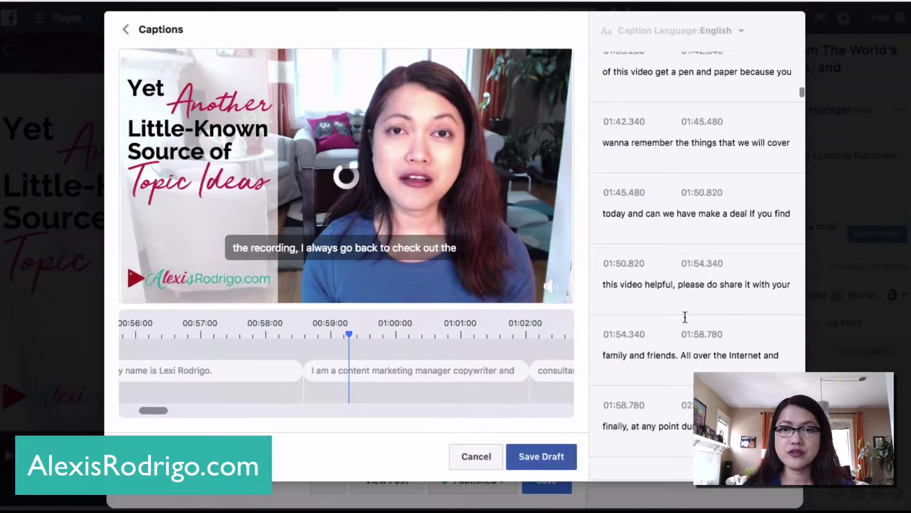
{"action": "scroll", "coordinate": [686, 317], "scroll_direction": "down", "scroll_amount": 2}
{"action": "scroll", "coordinate": [685, 321], "scroll_direction": "down", "scroll_amount": 1}
{"action": "scroll", "coordinate": [684, 317], "scroll_direction": "down", "scroll_amount": 2}
{"action": "scroll", "coordinate": [684, 317], "scroll_direction": "down", "scroll_amount": 2}
{"action": "scroll", "coordinate": [684, 317], "scroll_direction": "down", "scroll_amount": 1}
{"action": "scroll", "coordinate": [685, 317], "scroll_direction": "down", "scroll_amount": 2}
{"action": "scroll", "coordinate": [684, 316], "scroll_direction": "down", "scroll_amount": 1}
{"action": "scroll", "coordinate": [684, 316], "scroll_direction": "down", "scroll_amount": 4}
{"action": "scroll", "coordinate": [685, 317], "scroll_direction": "down", "scroll_amount": 1}
{"action": "scroll", "coordinate": [685, 316], "scroll_direction": "down", "scroll_amount": 2}
{"action": "scroll", "coordinate": [685, 317], "scroll_direction": "down", "scroll_amount": 2}
{"action": "scroll", "coordinate": [685, 317], "scroll_direction": "down", "scroll_amount": 4}
{"action": "scroll", "coordinate": [685, 318], "scroll_direction": "down", "scroll_amount": 3}
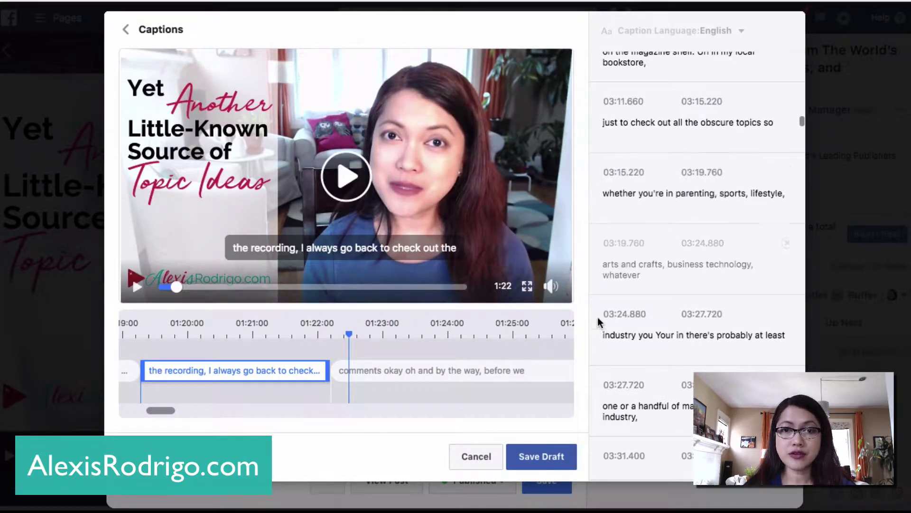
{"action": "left_click", "coordinate": [550, 459]}
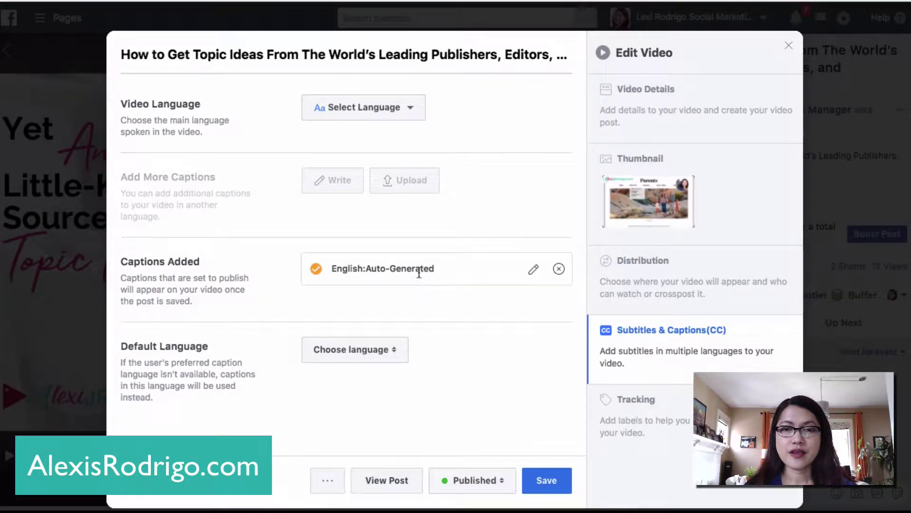
Step: Save the Edit Video caption changes and bring up the player's playback settings
{"action": "left_click", "coordinate": [546, 481]}
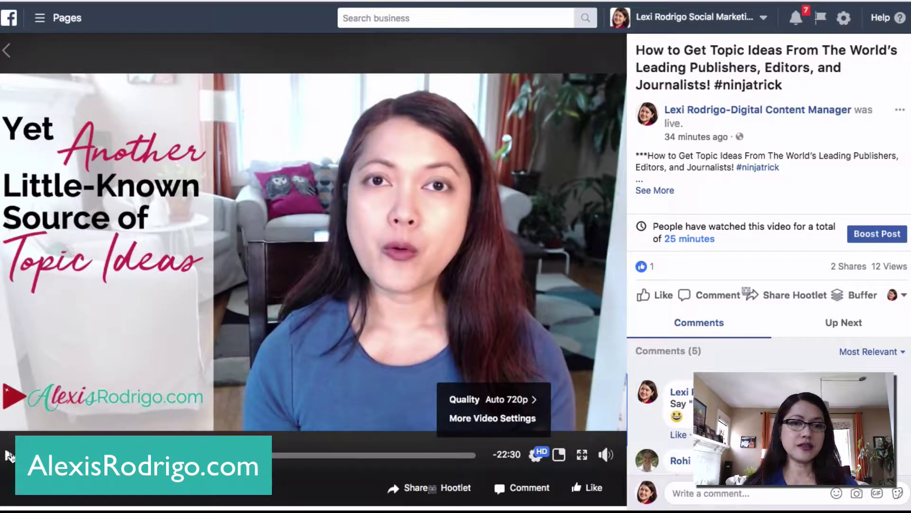
{"action": "left_click", "coordinate": [534, 459]}
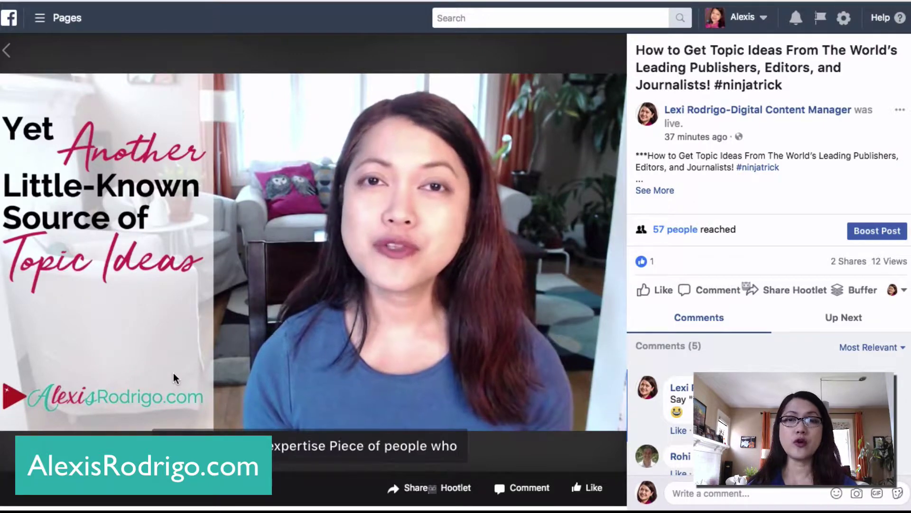
Step: Pause the live video playing with English captions
{"action": "left_click", "coordinate": [8, 456]}
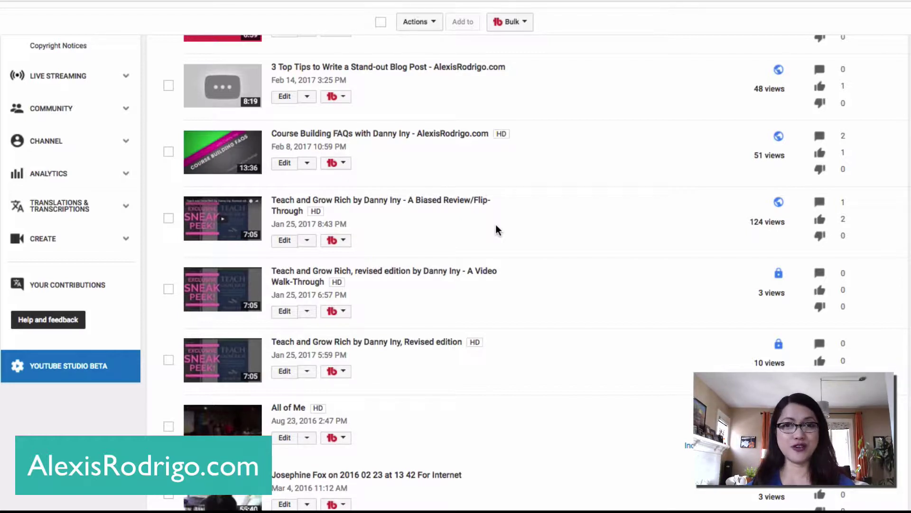
Step: Edit 'Teach and Grow Rich by Danny Iny - A Biased Review/Flip-Through' from Video Manager
{"action": "left_click", "coordinate": [399, 206]}
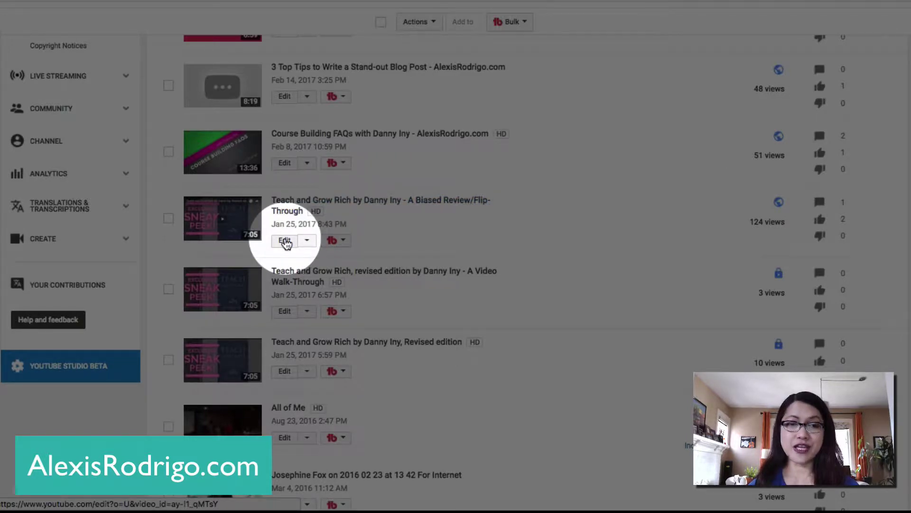
{"action": "left_click", "coordinate": [285, 243]}
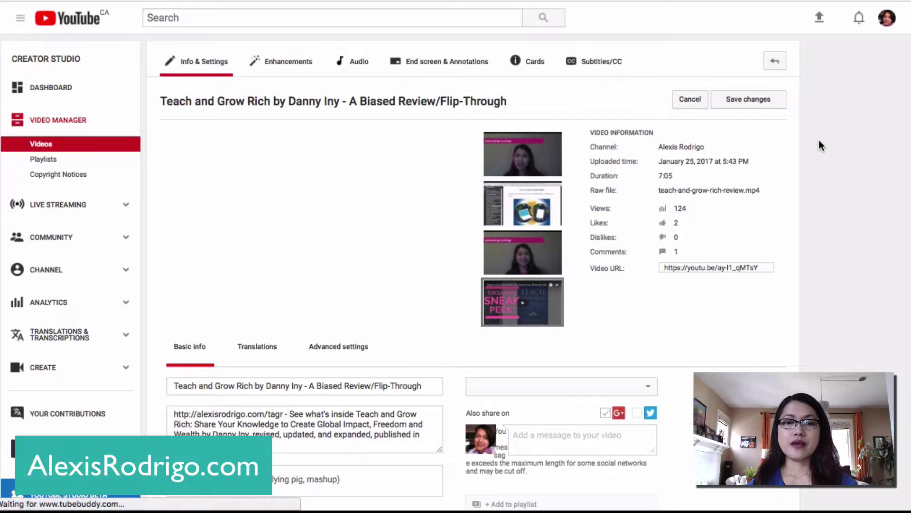
Step: Go to the video's Subtitles/CC page and select the English (Automatic) track
{"action": "left_click", "coordinate": [584, 61]}
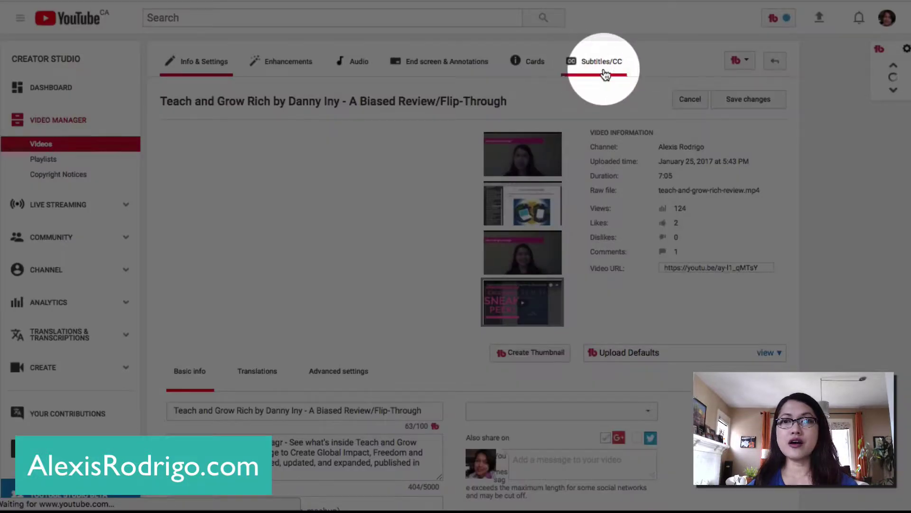
{"action": "left_click", "coordinate": [596, 67]}
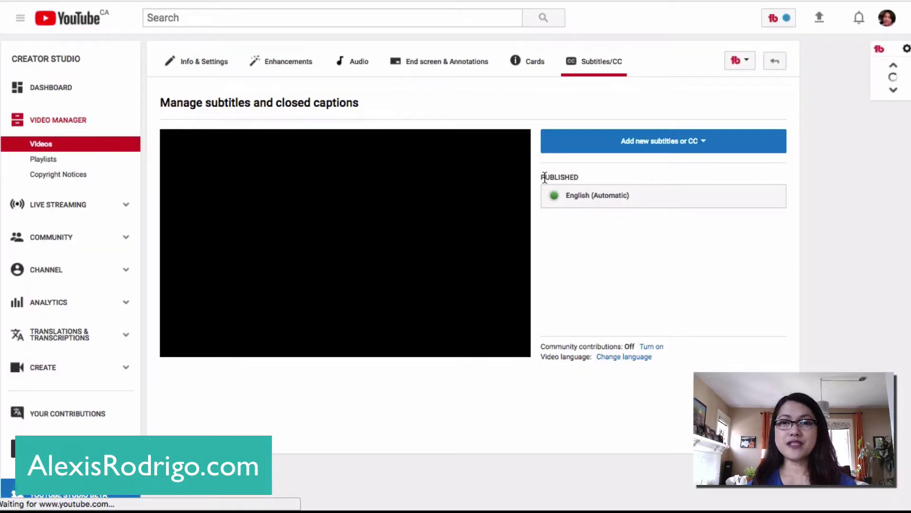
{"action": "left_click", "coordinate": [617, 207]}
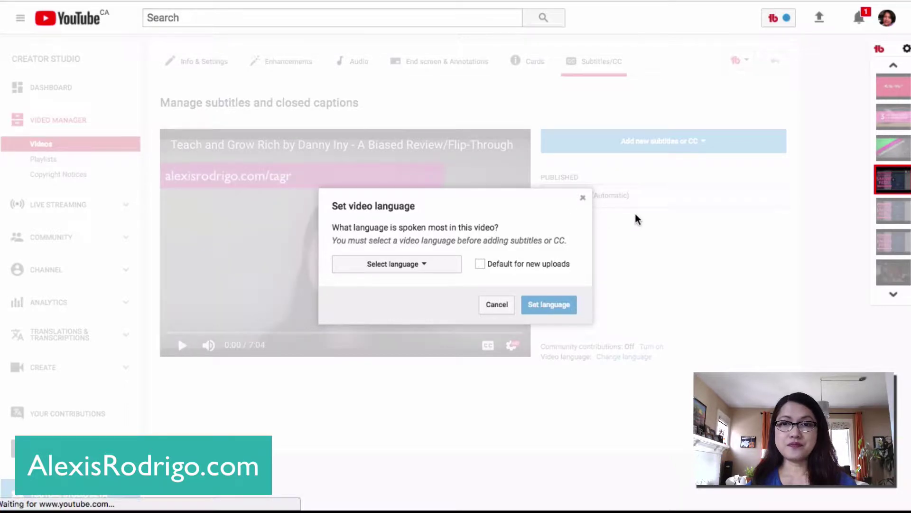
Step: Choose English in the Set video language dialog and confirm it
{"action": "left_click", "coordinate": [584, 197]}
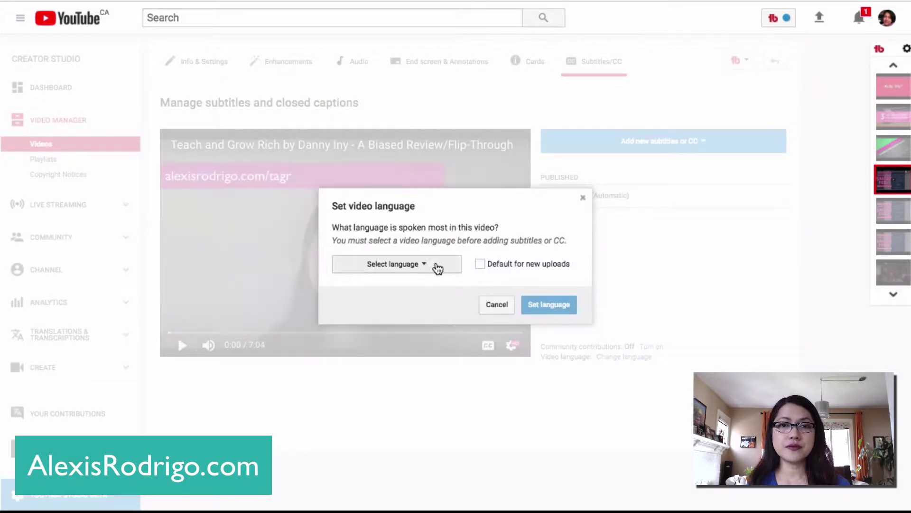
{"action": "left_click", "coordinate": [440, 267]}
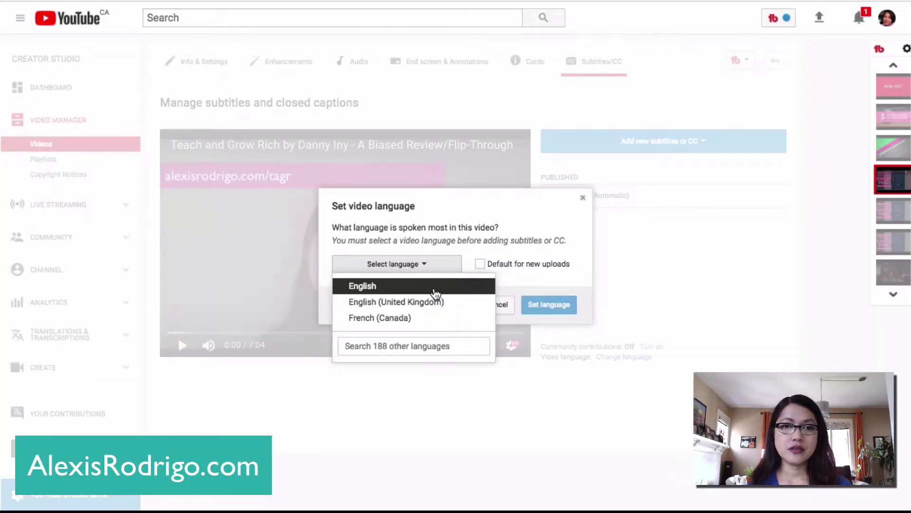
{"action": "left_click", "coordinate": [433, 287]}
{"action": "left_click", "coordinate": [547, 305]}
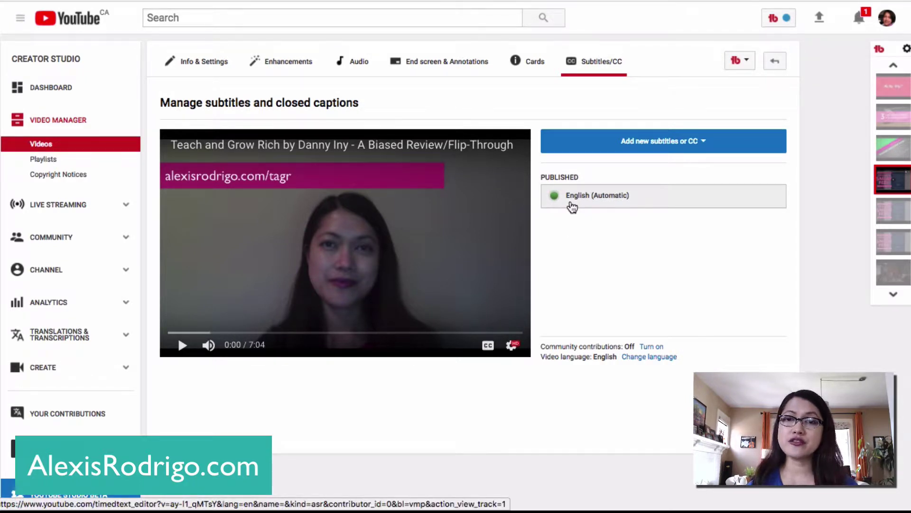
Step: Open the published English (Automatic) subtitle track for viewing
{"action": "left_click", "coordinate": [572, 206]}
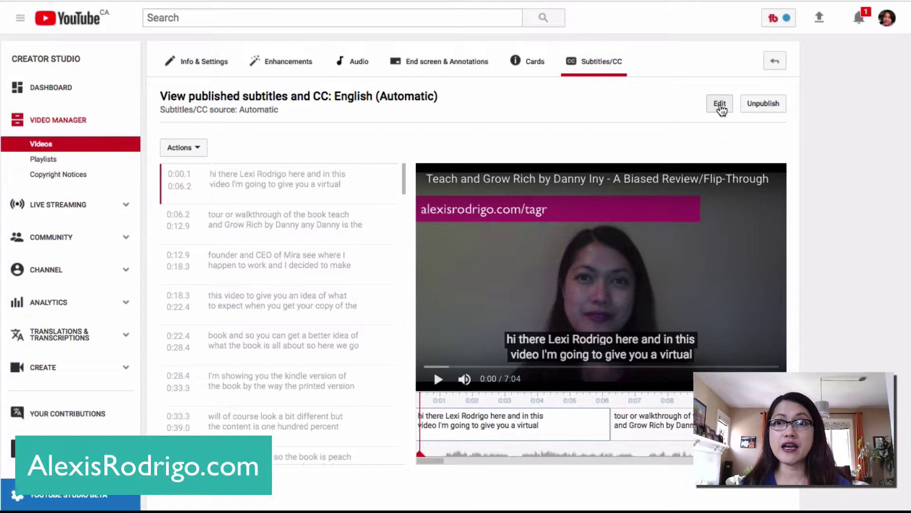
Step: Edit the published subtitles, joining 'Mira see' into 'Mirasee'
{"action": "left_click", "coordinate": [721, 107]}
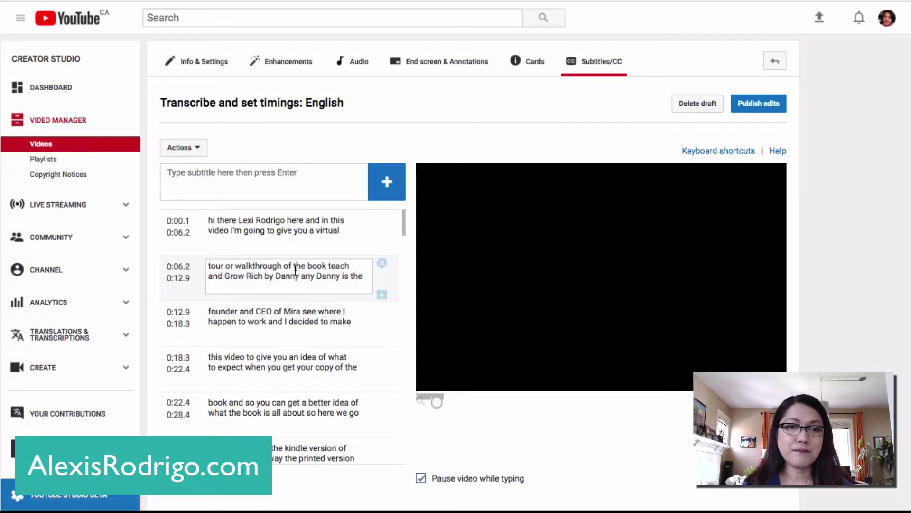
{"action": "left_click", "coordinate": [303, 314]}
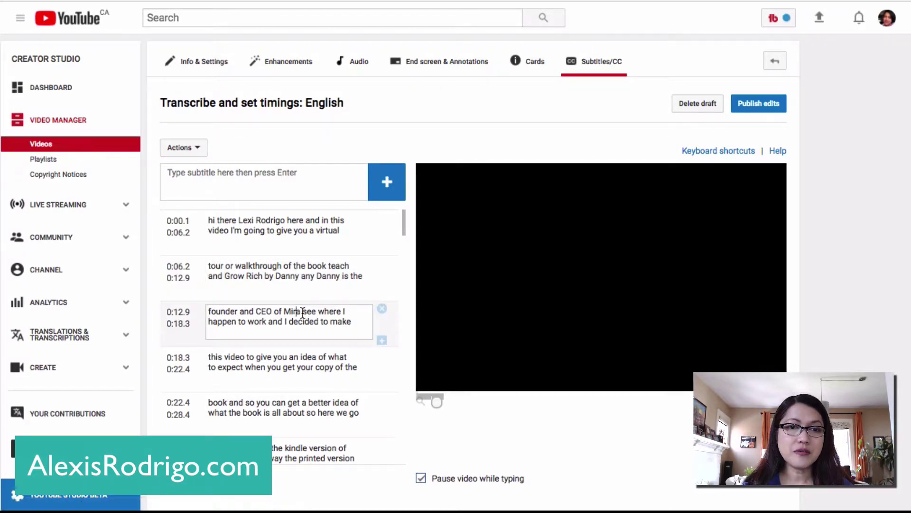
{"action": "key", "text": "Delete"}
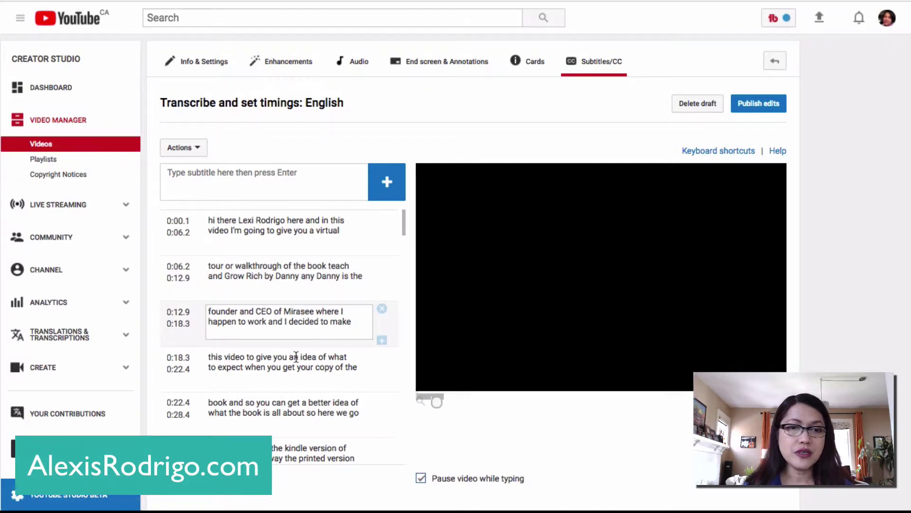
{"action": "scroll", "coordinate": [292, 366], "scroll_direction": "down", "scroll_amount": 2}
{"action": "scroll", "coordinate": [292, 367], "scroll_direction": "down", "scroll_amount": 1}
{"action": "scroll", "coordinate": [292, 367], "scroll_direction": "down", "scroll_amount": 2}
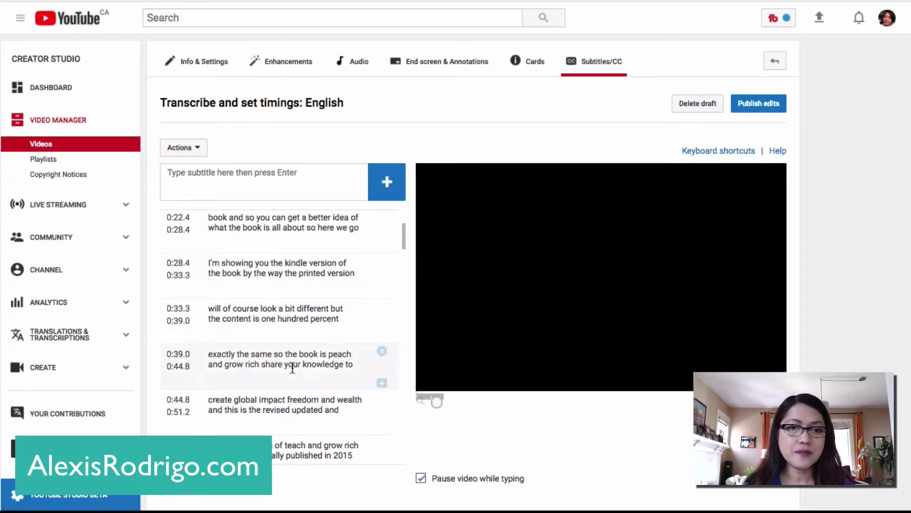
{"action": "scroll", "coordinate": [292, 368], "scroll_direction": "down", "scroll_amount": 1}
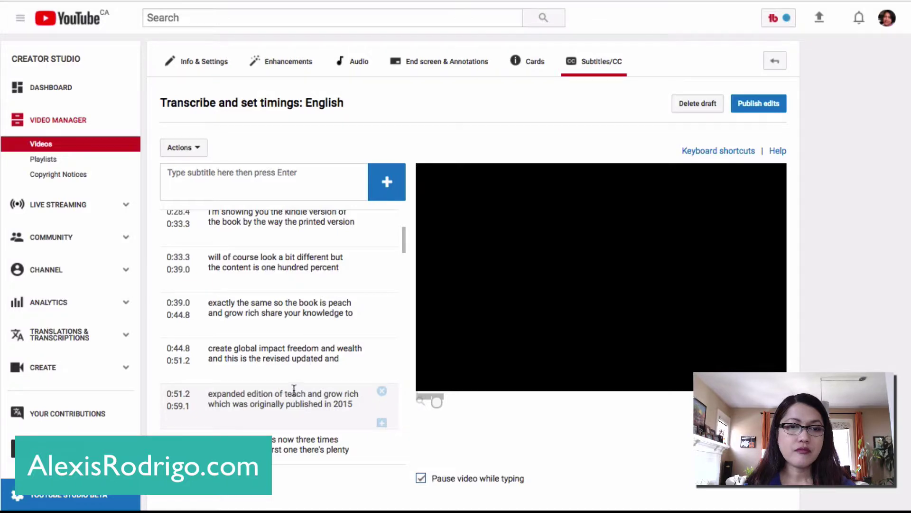
{"action": "scroll", "coordinate": [308, 404], "scroll_direction": "up", "scroll_amount": 3}
Step: Capitalize 'Teach and Grow Rich' in the expanded-edition caption and the earlier caption
{"action": "left_click", "coordinate": [306, 402]}
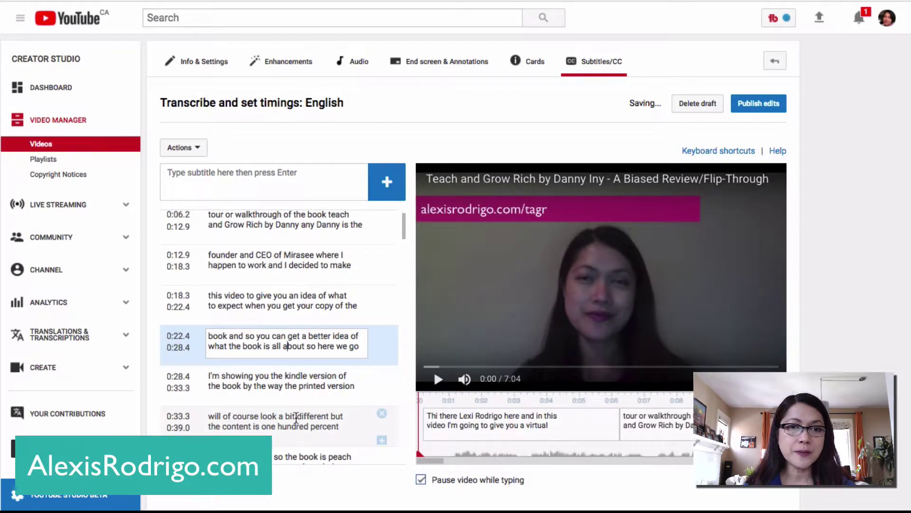
{"action": "scroll", "coordinate": [295, 419], "scroll_direction": "down", "scroll_amount": 3}
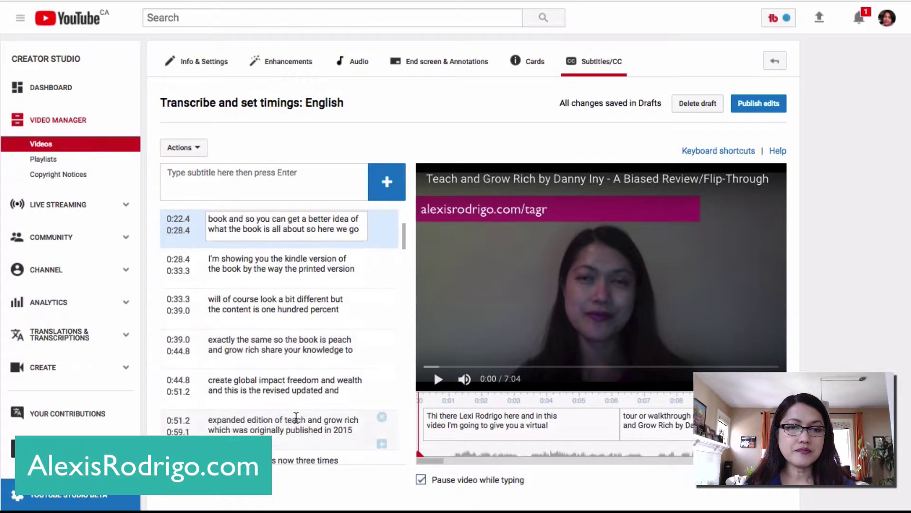
{"action": "scroll", "coordinate": [295, 419], "scroll_direction": "down", "scroll_amount": 1}
{"action": "left_click", "coordinate": [289, 402]}
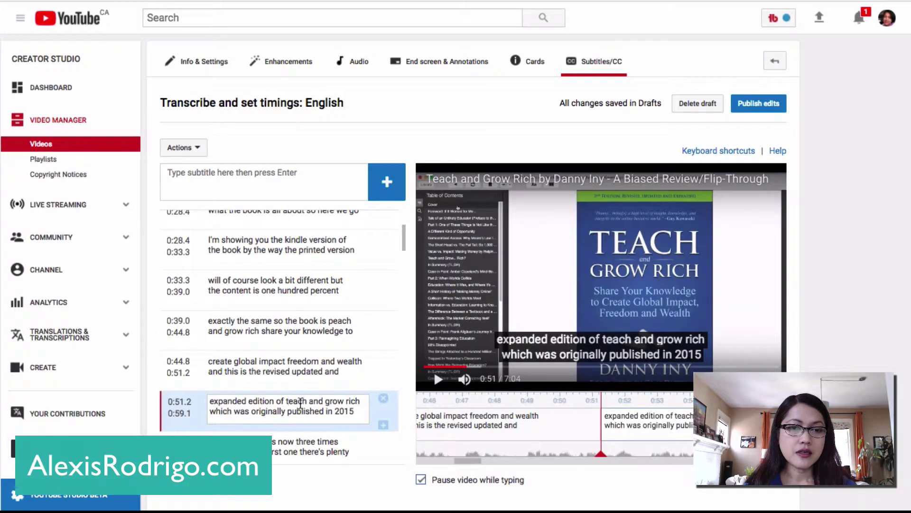
{"action": "key", "text": "BackSpace"}
{"action": "type", "text": "T"}
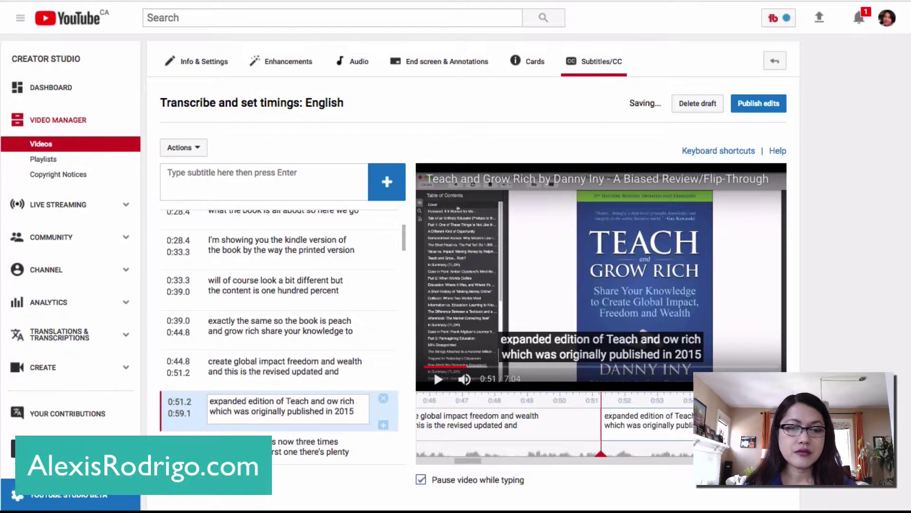
{"action": "left_click", "coordinate": [334, 400]}
{"action": "key", "text": "BackSpace"}
{"action": "type", "text": "G"}
{"action": "key", "text": "BackSpace"}
{"action": "type", "text": "R"}
{"action": "scroll", "coordinate": [273, 381], "scroll_direction": "up", "scroll_amount": 2}
{"action": "scroll", "coordinate": [274, 382], "scroll_direction": "up", "scroll_amount": 3}
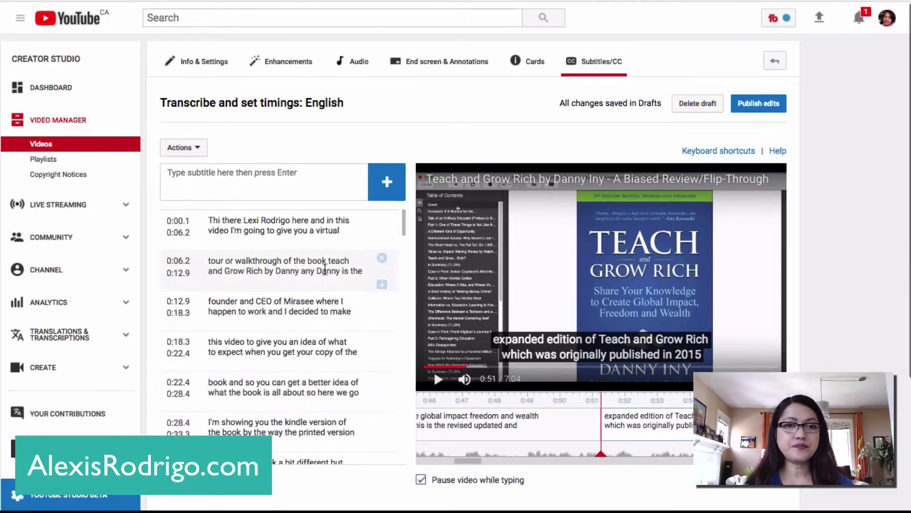
{"action": "left_click", "coordinate": [331, 260]}
{"action": "key", "text": "BackSpace"}
{"action": "type", "text": "T"}
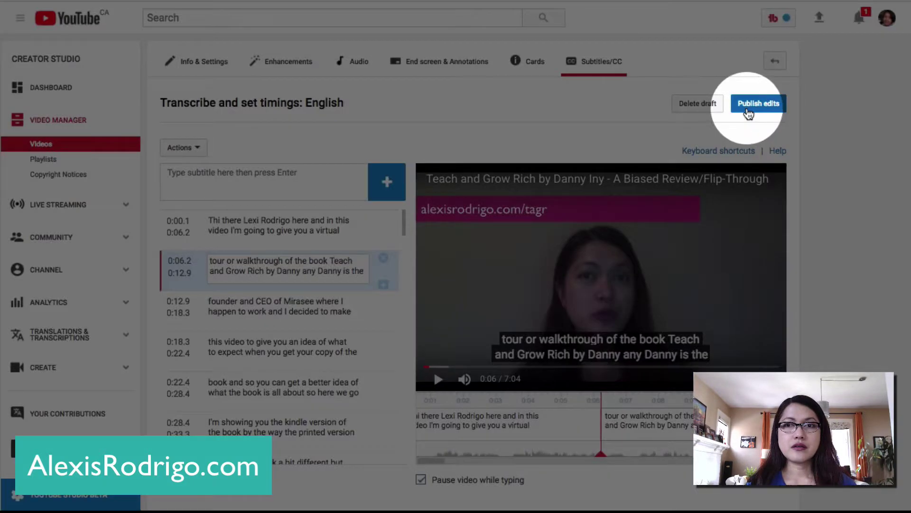
Step: Publish the subtitle edits and open the new published English track
{"action": "left_click", "coordinate": [748, 105]}
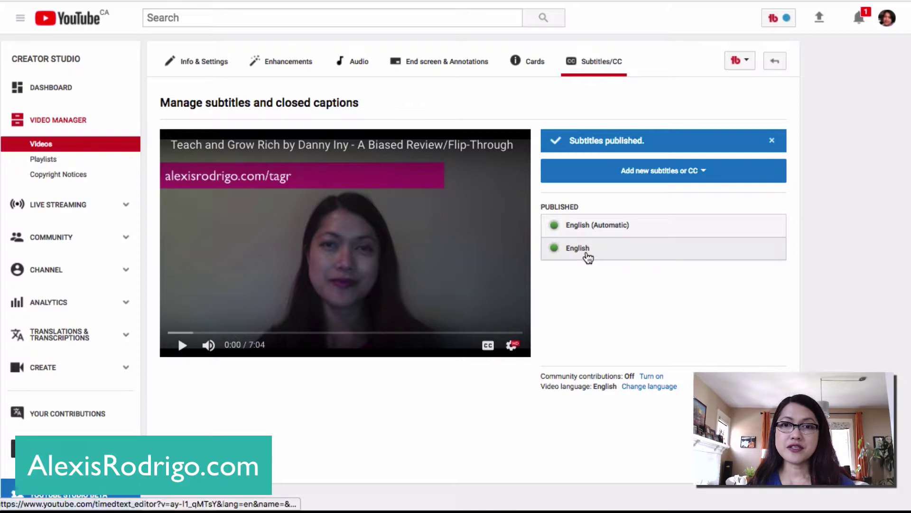
{"action": "left_click", "coordinate": [587, 257]}
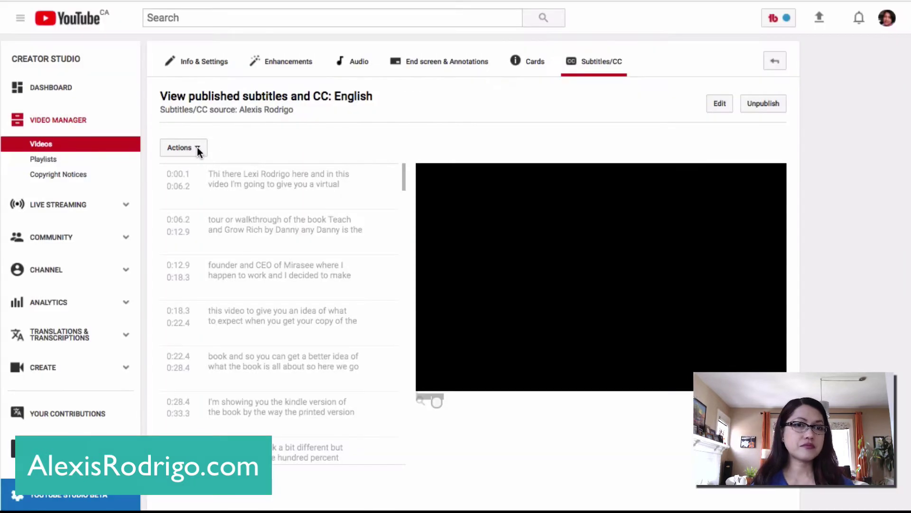
Step: Download the published English track in .srt format from the Actions menu
{"action": "left_click", "coordinate": [199, 149]}
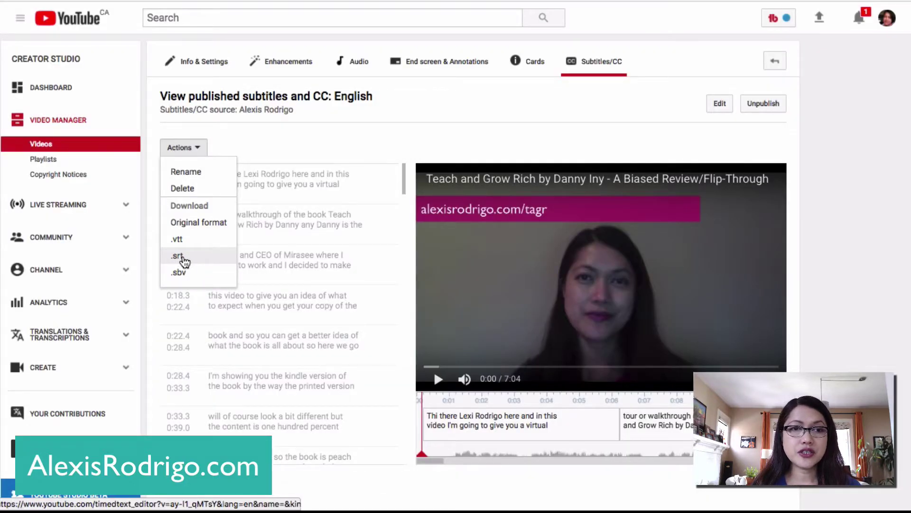
{"action": "left_click", "coordinate": [179, 257]}
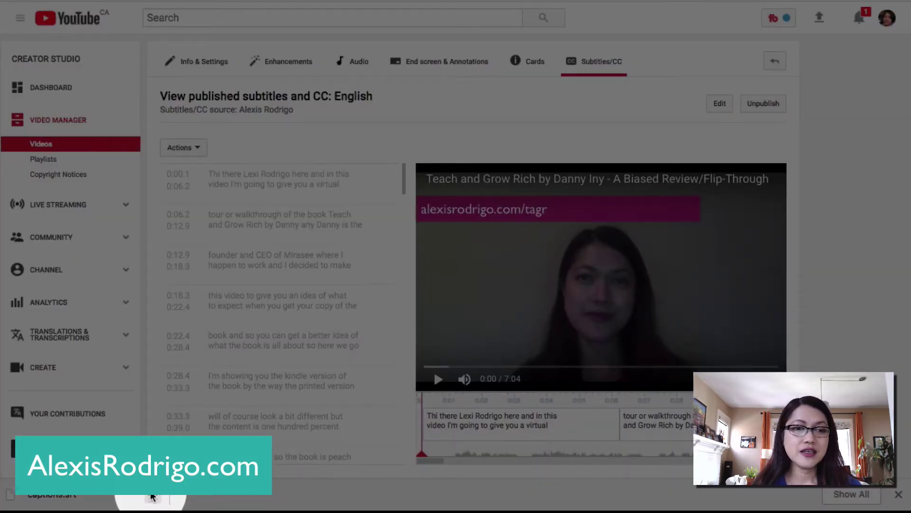
Step: Reveal captions.srt in Finder and change its extension to .txt
{"action": "left_click", "coordinate": [152, 497]}
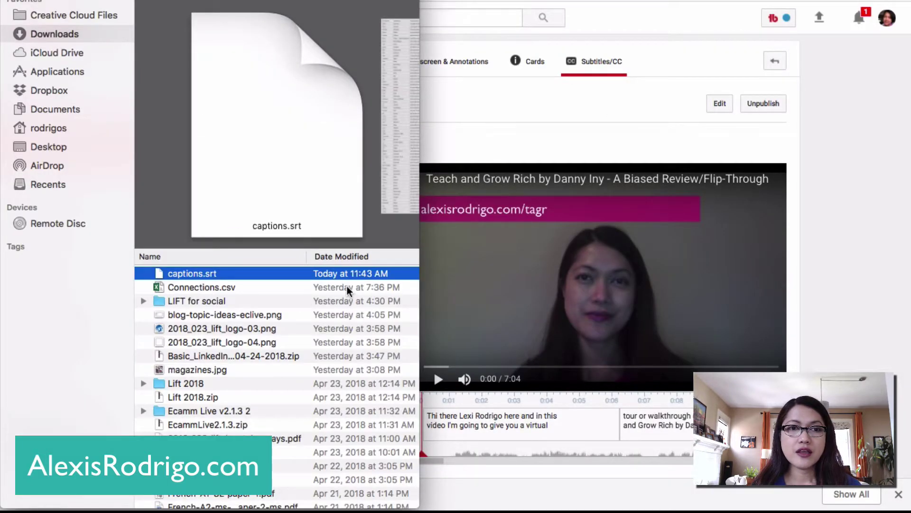
{"action": "left_click", "coordinate": [209, 276]}
{"action": "double_click", "coordinate": [210, 274]}
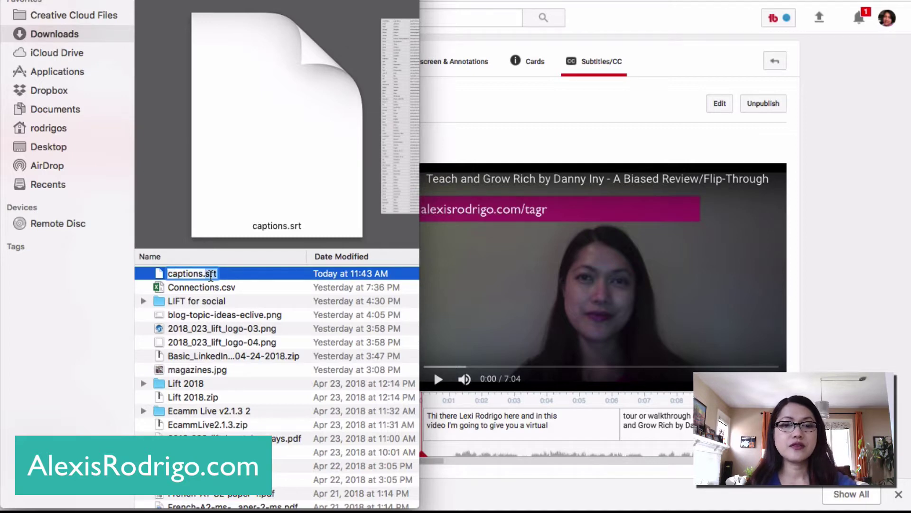
{"action": "type", "text": "txt"}
{"action": "key", "text": "Return"}
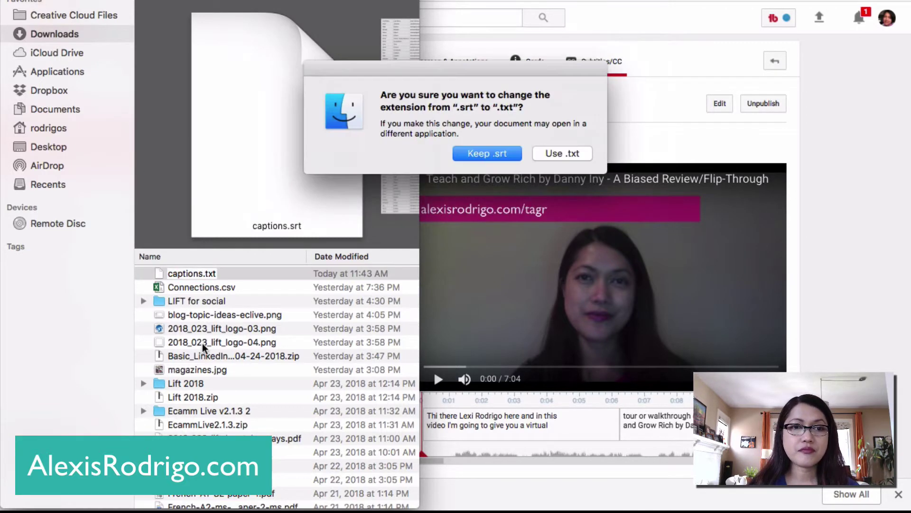
{"action": "left_click", "coordinate": [568, 156]}
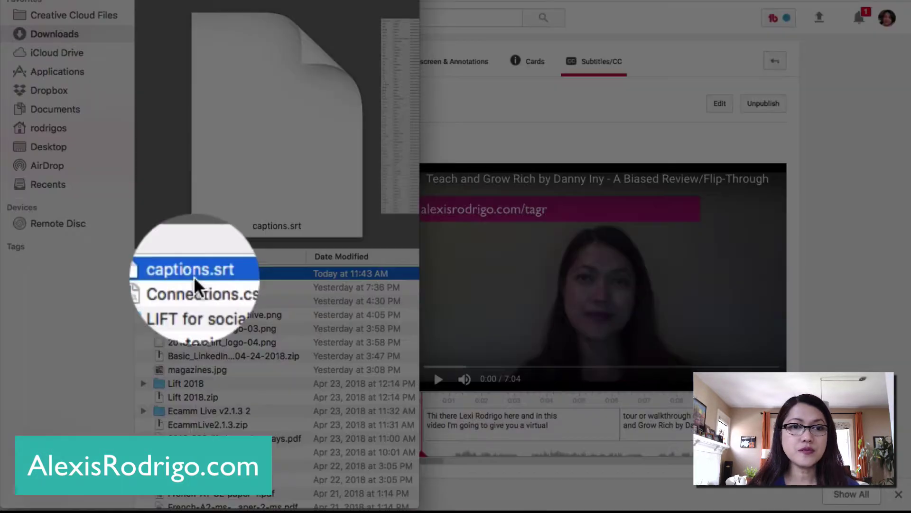
Step: Rename the file to tagr.txt and confirm the .txt extension
{"action": "left_click", "coordinate": [194, 271]}
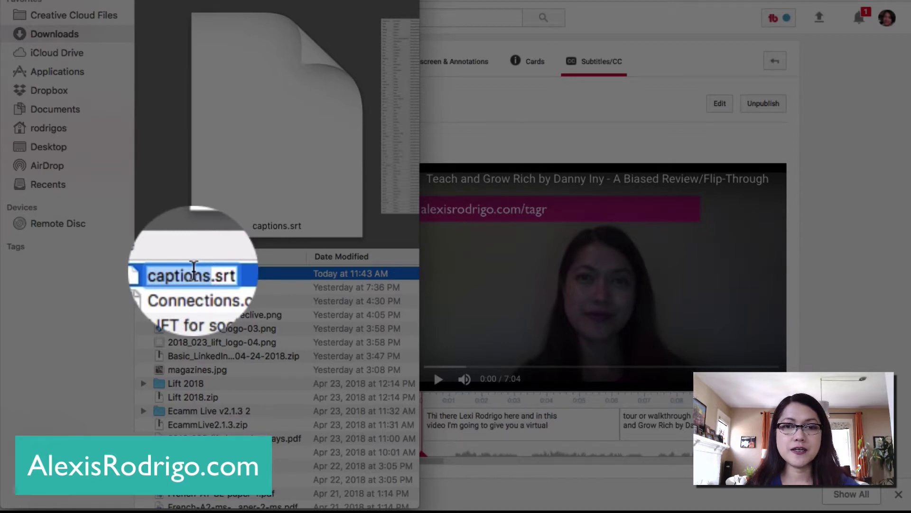
{"action": "type", "text": "tagr"}
{"action": "key", "text": "BackSpace"}
{"action": "key", "text": "BackSpace"}
{"action": "key", "text": "BackSpace"}
{"action": "type", "text": "txt"}
{"action": "key", "text": "Return"}
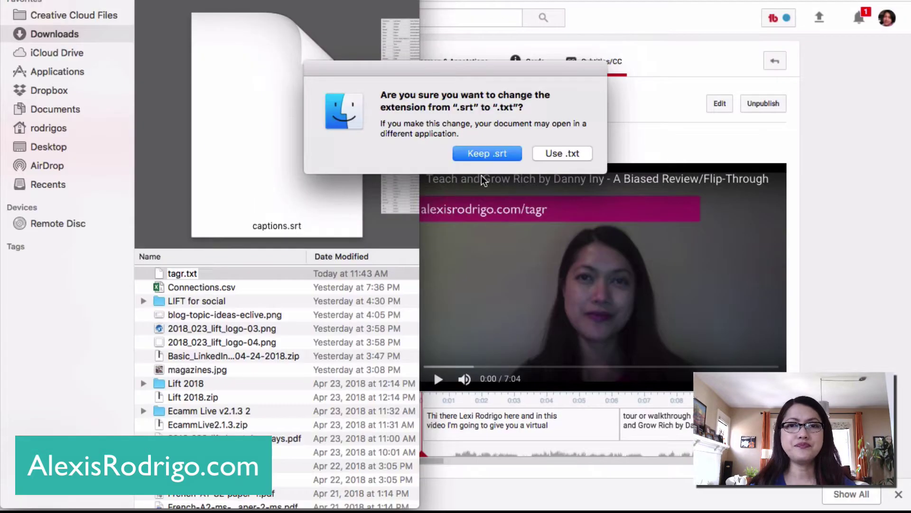
{"action": "left_click", "coordinate": [557, 151]}
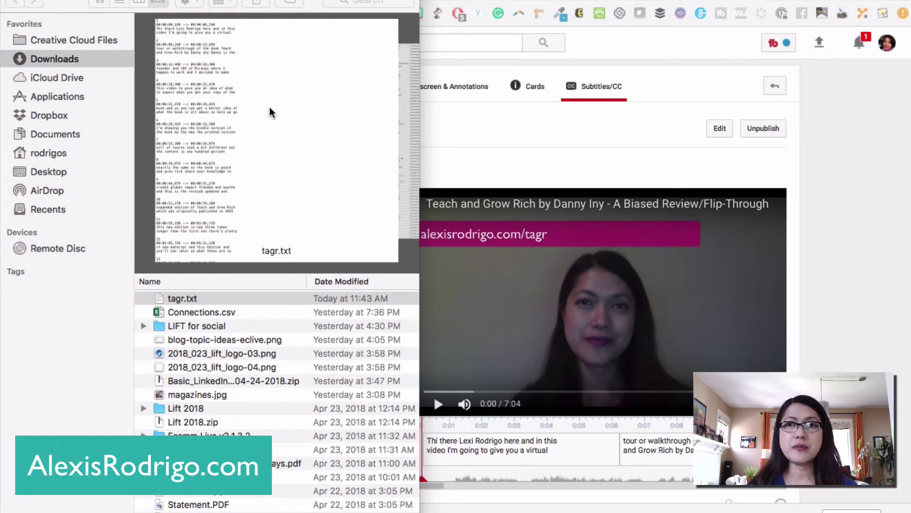
Step: Open tagr.txt in TextEdit with enlarged text and Finder hidden
{"action": "double_click", "coordinate": [270, 112]}
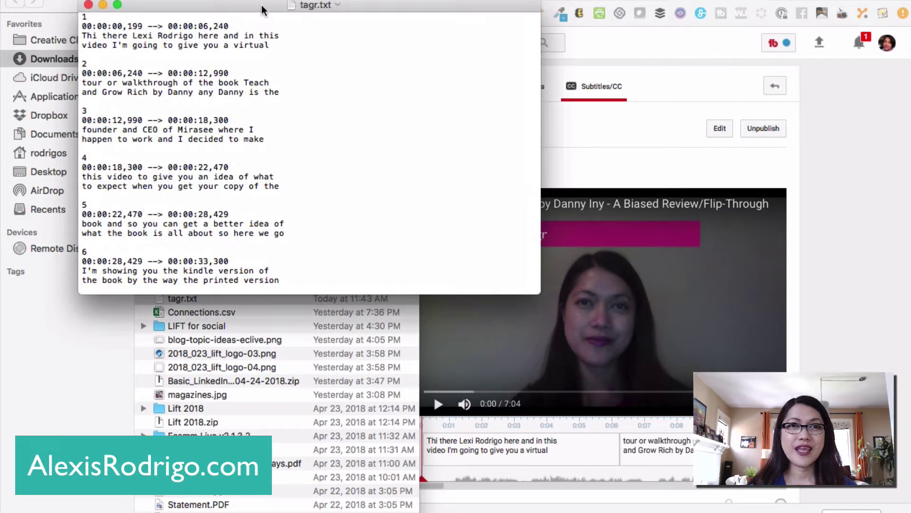
{"action": "left_click_drag", "start_coordinate": [251, 6], "coordinate": [527, 15]}
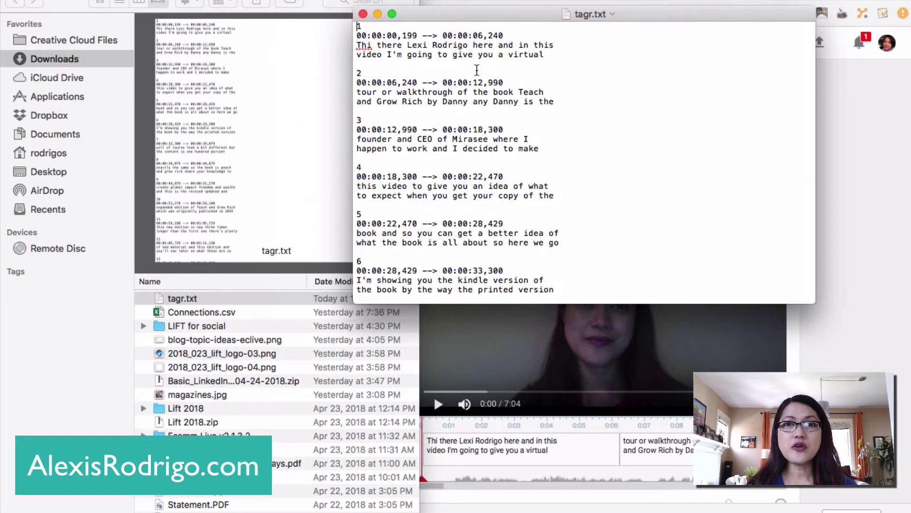
{"action": "key", "text": "super+plus"}
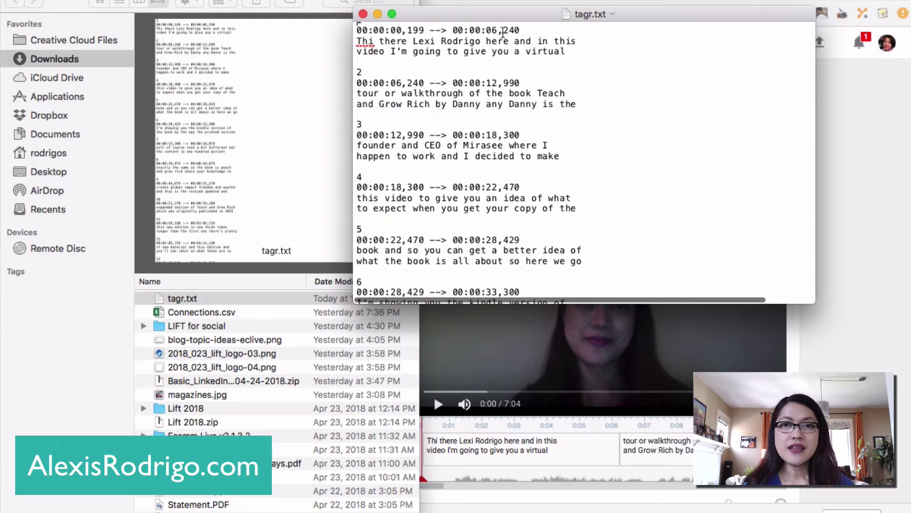
{"action": "mouse_move", "coordinate": [500, 16]}
{"action": "left_mouse_down"}
{"action": "mouse_move", "coordinate": [510, 66]}
{"action": "mouse_move", "coordinate": [364, 73]}
{"action": "left_mouse_up"}
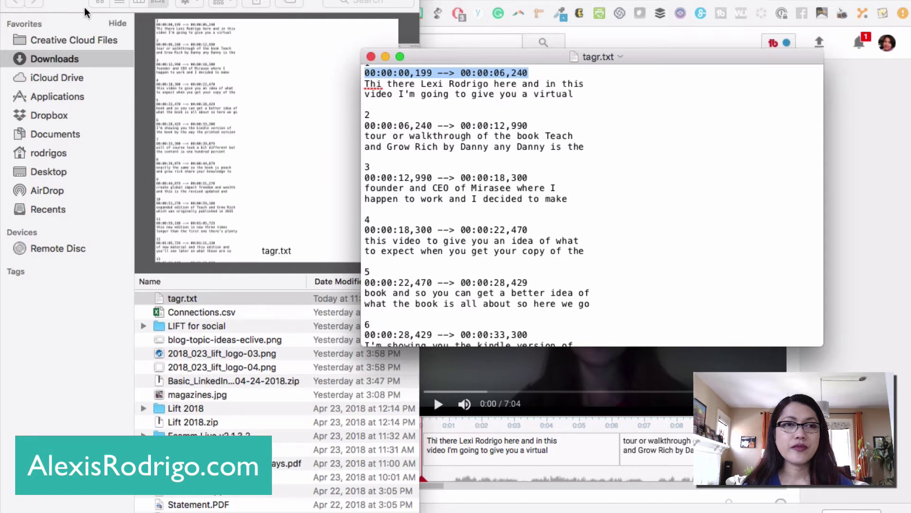
{"action": "key", "text": "super+alt+h"}
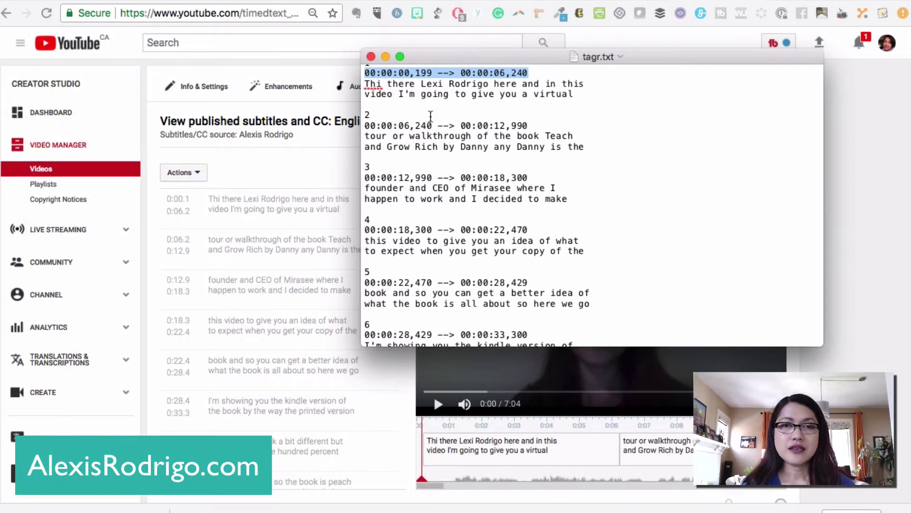
Step: Inspect the numbered timestamp lines in the subtitle text
{"action": "left_click", "coordinate": [431, 116]}
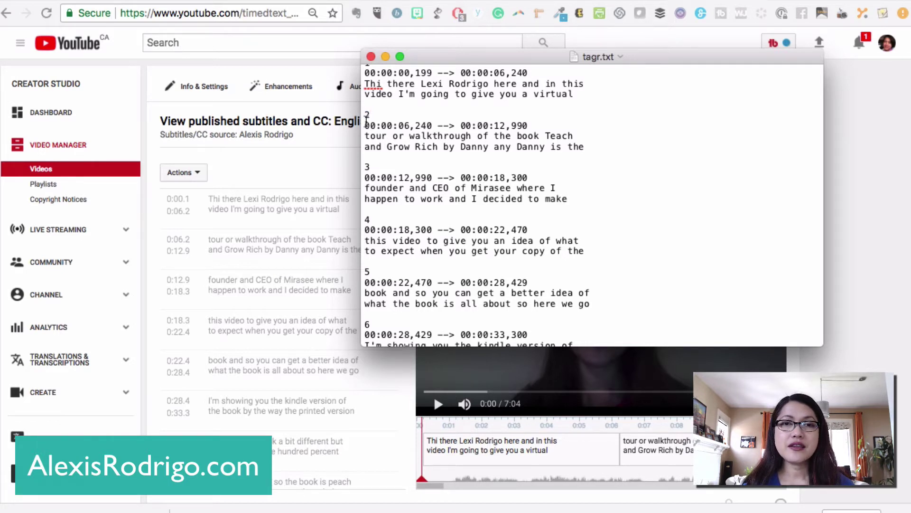
{"action": "left_click_drag", "start_coordinate": [365, 123], "coordinate": [528, 128]}
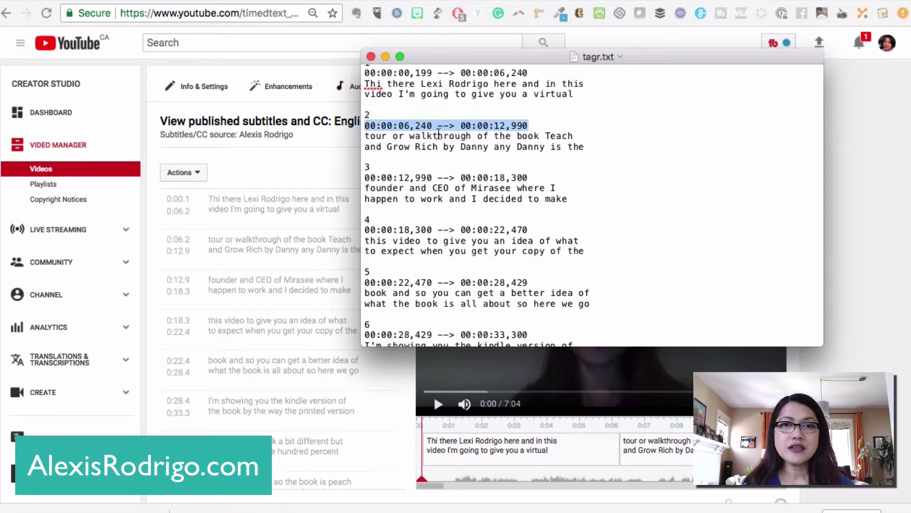
{"action": "left_click", "coordinate": [403, 133]}
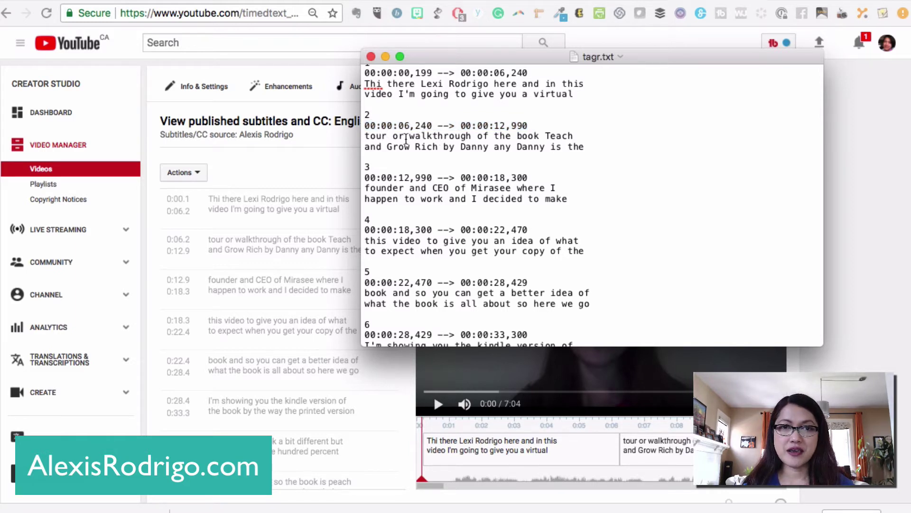
{"action": "scroll", "coordinate": [406, 141], "scroll_direction": "down", "scroll_amount": 2}
{"action": "scroll", "coordinate": [406, 140], "scroll_direction": "down", "scroll_amount": 2}
{"action": "scroll", "coordinate": [405, 146], "scroll_direction": "down", "scroll_amount": 4}
{"action": "scroll", "coordinate": [404, 153], "scroll_direction": "down", "scroll_amount": 3}
{"action": "scroll", "coordinate": [403, 153], "scroll_direction": "down", "scroll_amount": 3}
{"action": "scroll", "coordinate": [403, 153], "scroll_direction": "down", "scroll_amount": 2}
{"action": "scroll", "coordinate": [403, 152], "scroll_direction": "down", "scroll_amount": 4}
{"action": "scroll", "coordinate": [403, 153], "scroll_direction": "down", "scroll_amount": 1}
{"action": "scroll", "coordinate": [403, 153], "scroll_direction": "down", "scroll_amount": 2}
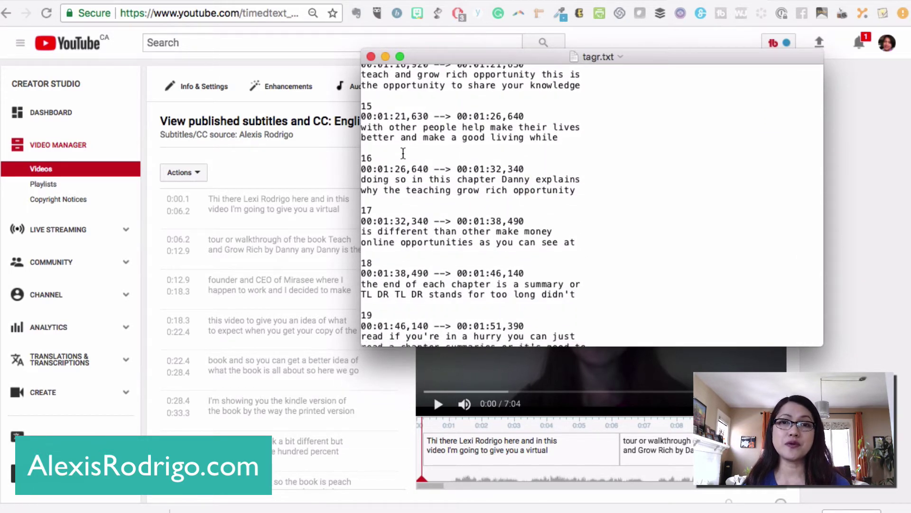
{"action": "scroll", "coordinate": [404, 152], "scroll_direction": "up", "scroll_amount": 5}
{"action": "scroll", "coordinate": [403, 154], "scroll_direction": "up", "scroll_amount": 3}
{"action": "scroll", "coordinate": [403, 153], "scroll_direction": "up", "scroll_amount": 2}
{"action": "scroll", "coordinate": [404, 153], "scroll_direction": "up", "scroll_amount": 3}
{"action": "scroll", "coordinate": [404, 153], "scroll_direction": "up", "scroll_amount": 2}
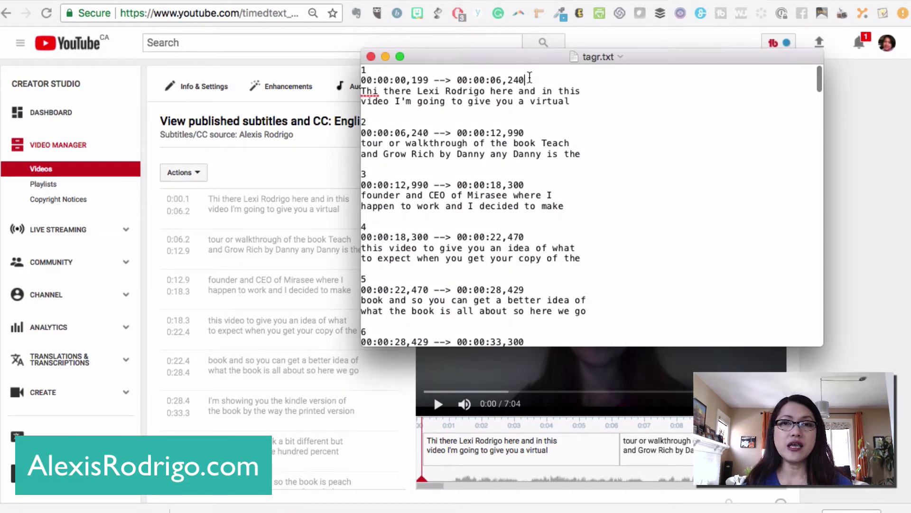
{"action": "left_click_drag", "start_coordinate": [529, 80], "coordinate": [353, 76]}
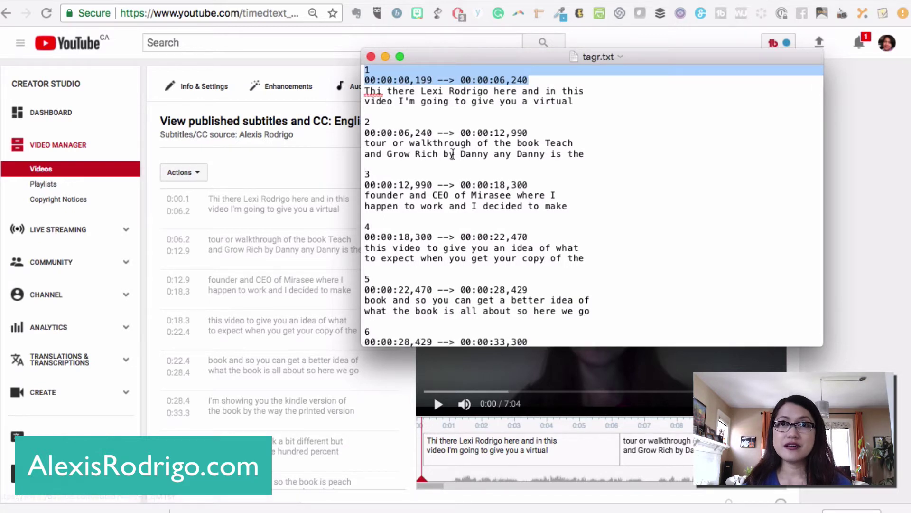
{"action": "left_click", "coordinate": [453, 154]}
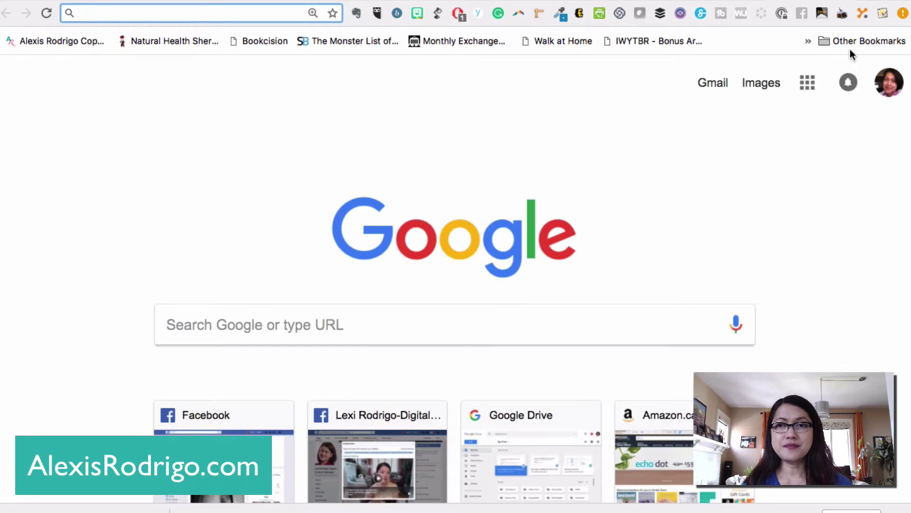
Step: Load the bookmarked anatolt.ru 'Extract Text from subtitle, remove timestamps' page
{"action": "left_click", "coordinate": [850, 43]}
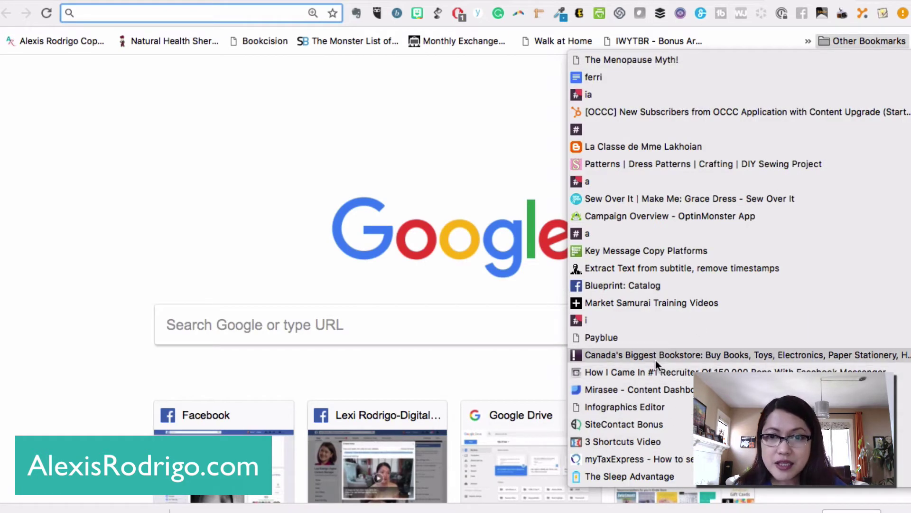
{"action": "left_click", "coordinate": [655, 270]}
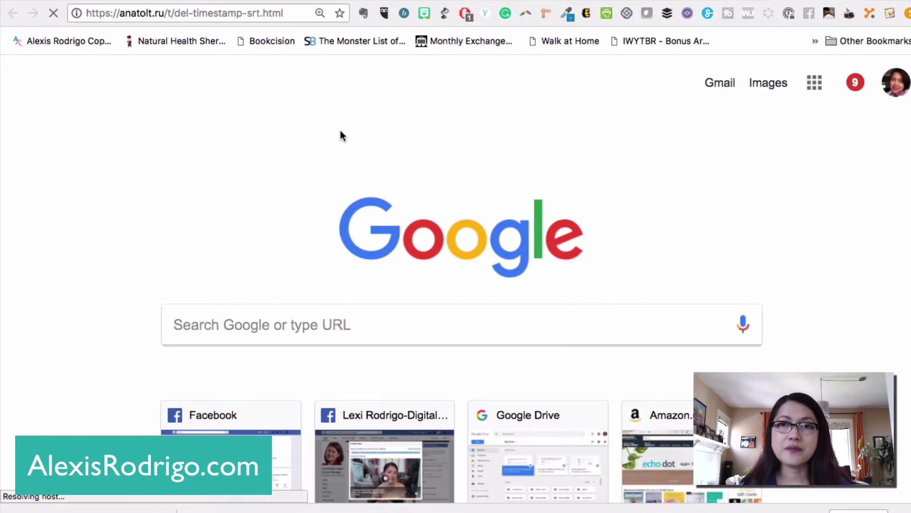
{"action": "left_click", "coordinate": [246, 12]}
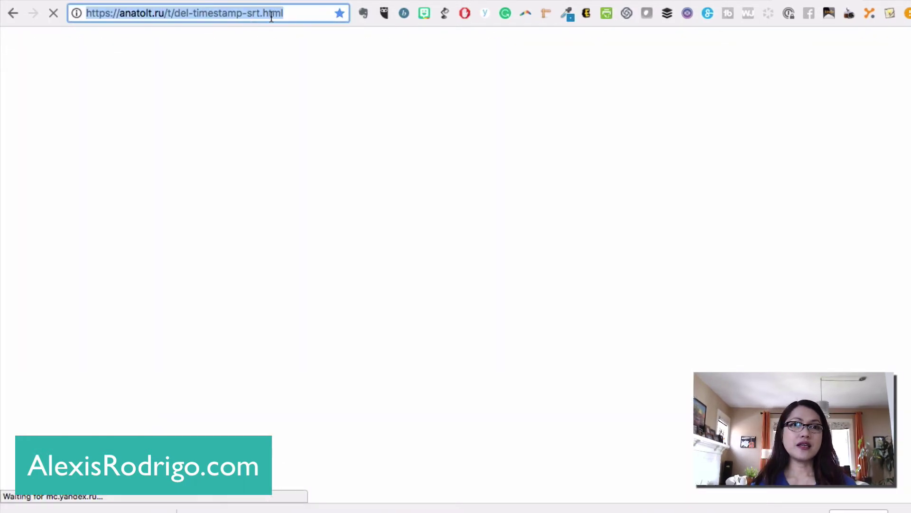
{"action": "left_click", "coordinate": [297, 14]}
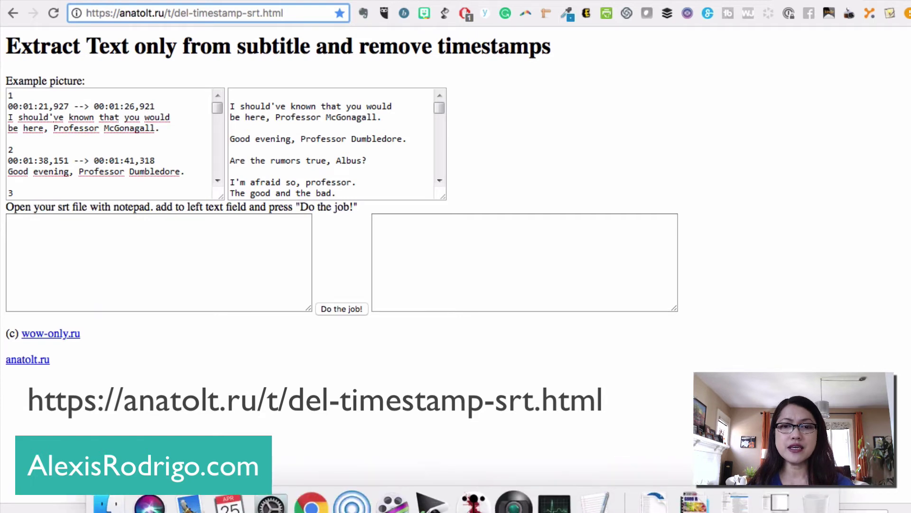
{"action": "mouse_move", "coordinate": [595, 503]}
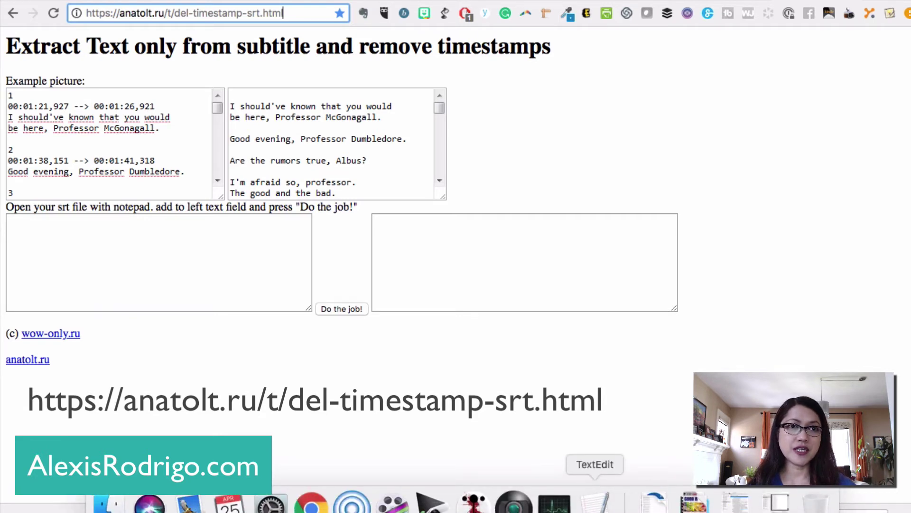
Step: Select all the subtitle text in tagr.txt in TextEdit
{"action": "left_click", "coordinate": [211, 57]}
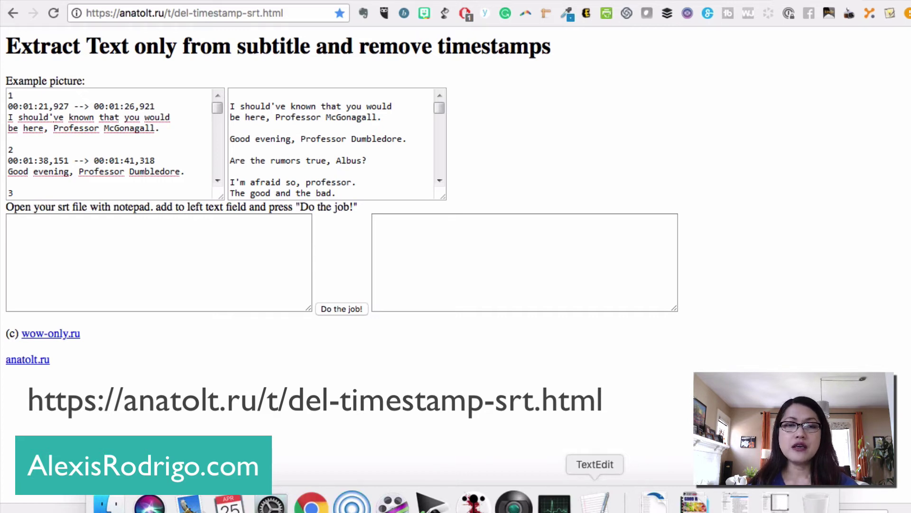
{"action": "left_click", "coordinate": [594, 503]}
{"action": "left_click", "coordinate": [627, 184]}
{"action": "key", "text": "cmd+a"}
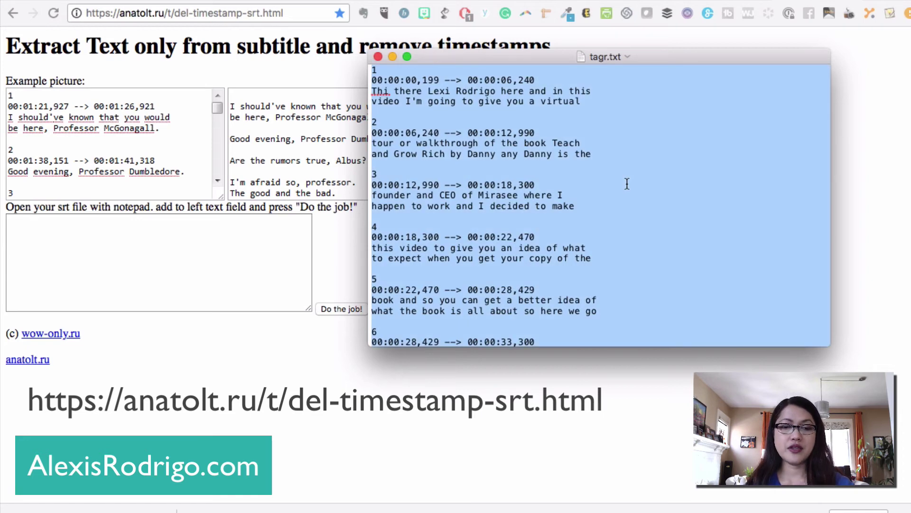
Step: Paste the subtitles into the tool, run 'Do the job!', and enlarge the output box
{"action": "left_click", "coordinate": [164, 255]}
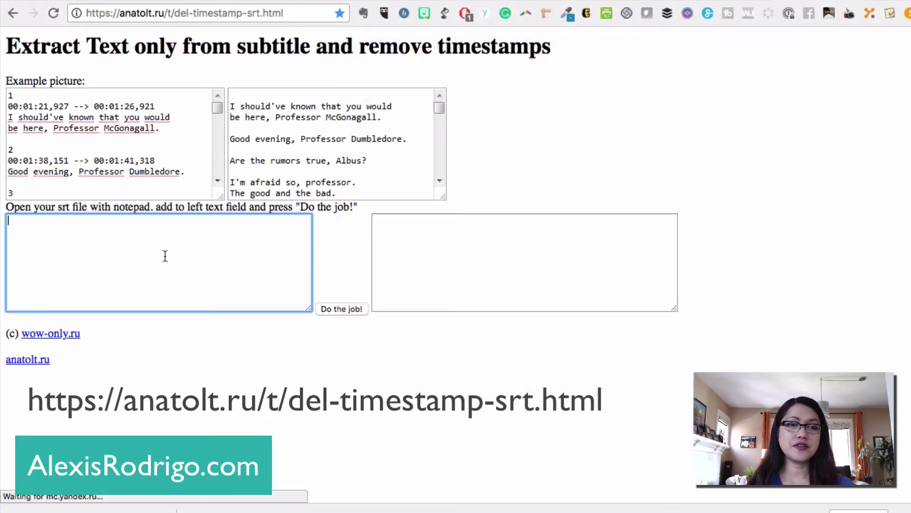
{"action": "key", "text": "super+v"}
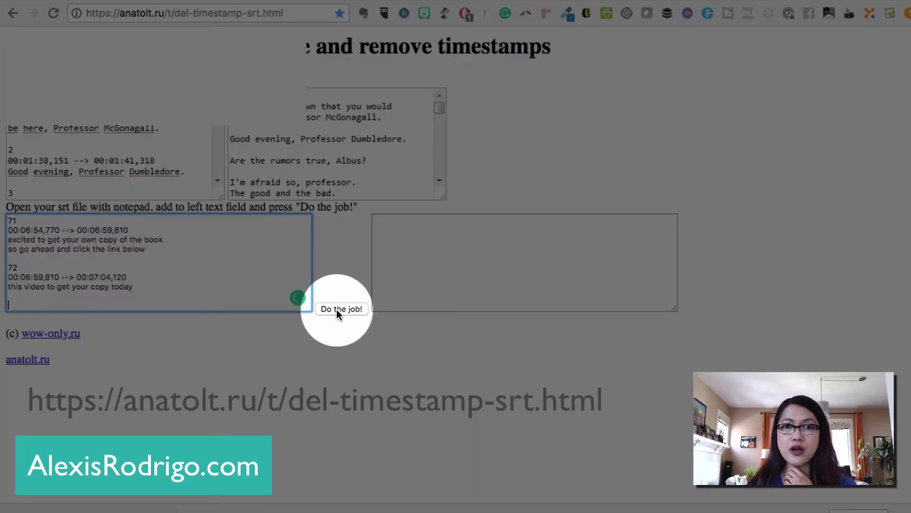
{"action": "left_click", "coordinate": [336, 310]}
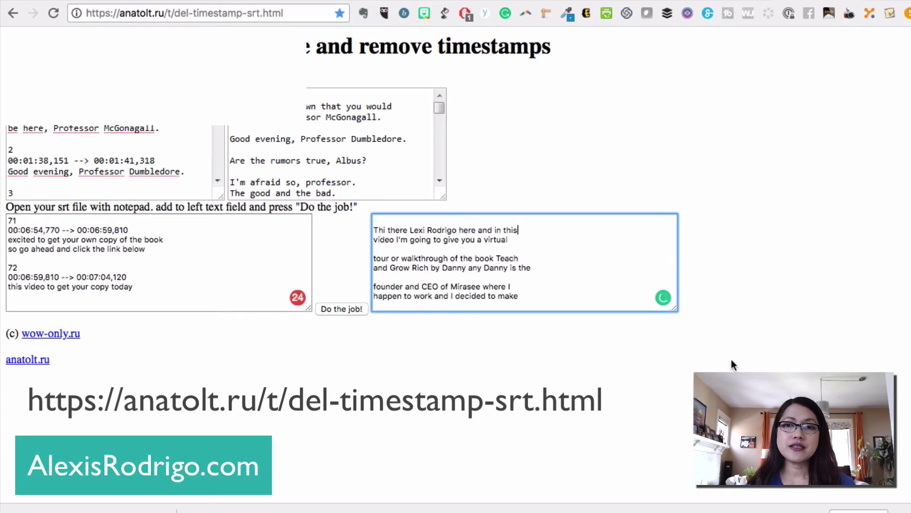
{"action": "left_click_drag", "start_coordinate": [675, 310], "coordinate": [880, 496]}
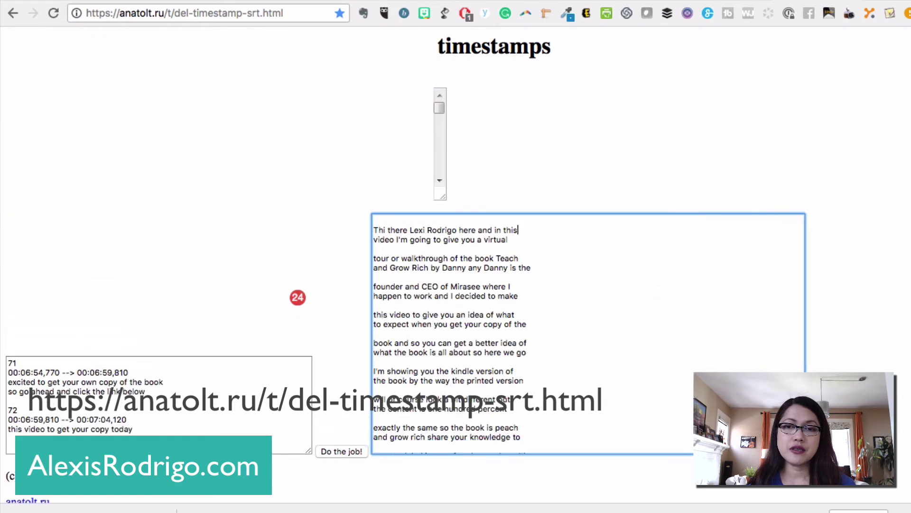
{"action": "left_click", "coordinate": [532, 322]}
{"action": "scroll", "coordinate": [532, 322], "scroll_direction": "down", "scroll_amount": 5}
{"action": "scroll", "coordinate": [531, 321], "scroll_direction": "down", "scroll_amount": 5}
{"action": "scroll", "coordinate": [532, 321], "scroll_direction": "down", "scroll_amount": 5}
{"action": "scroll", "coordinate": [532, 425], "scroll_direction": "up", "scroll_amount": 5}
{"action": "scroll", "coordinate": [532, 425], "scroll_direction": "up", "scroll_amount": 5}
{"action": "left_click", "coordinate": [487, 260]}
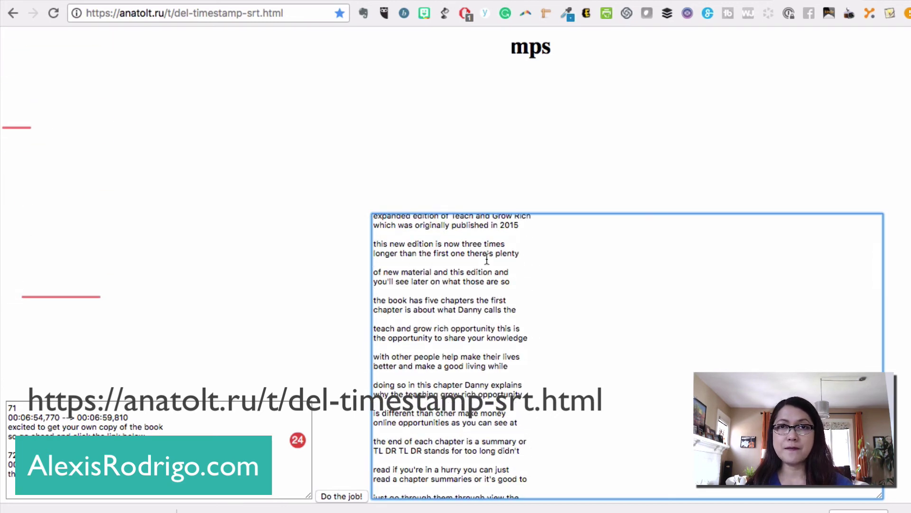